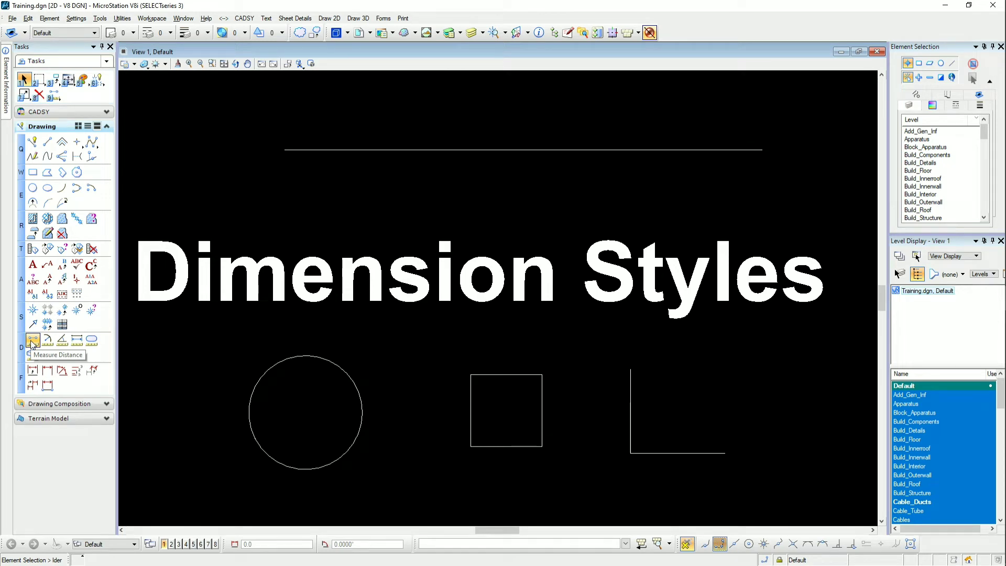
# Measure the length of the long horizontal line between its two endpoints.
pyautogui.click(32, 342)
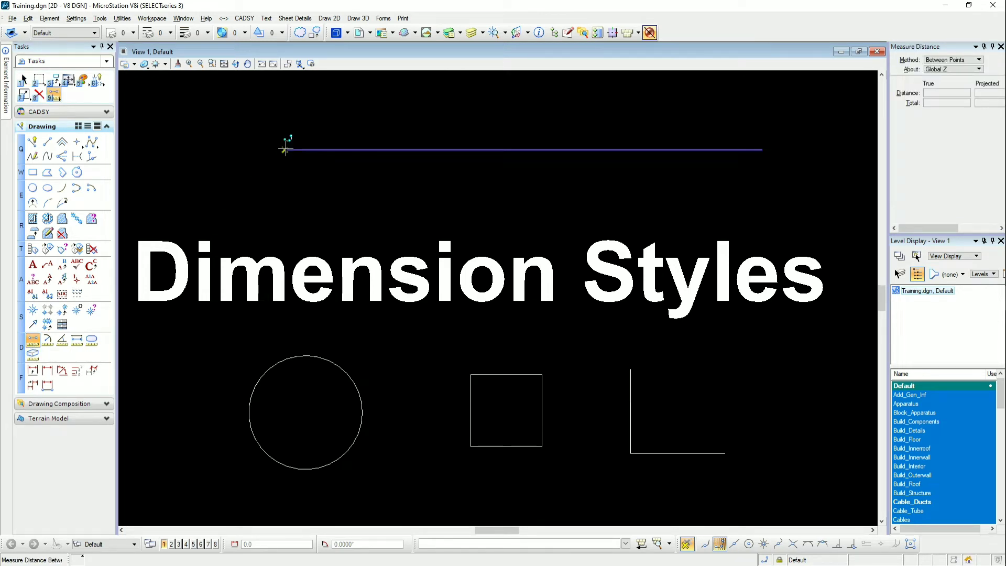
pyautogui.click(285, 148)
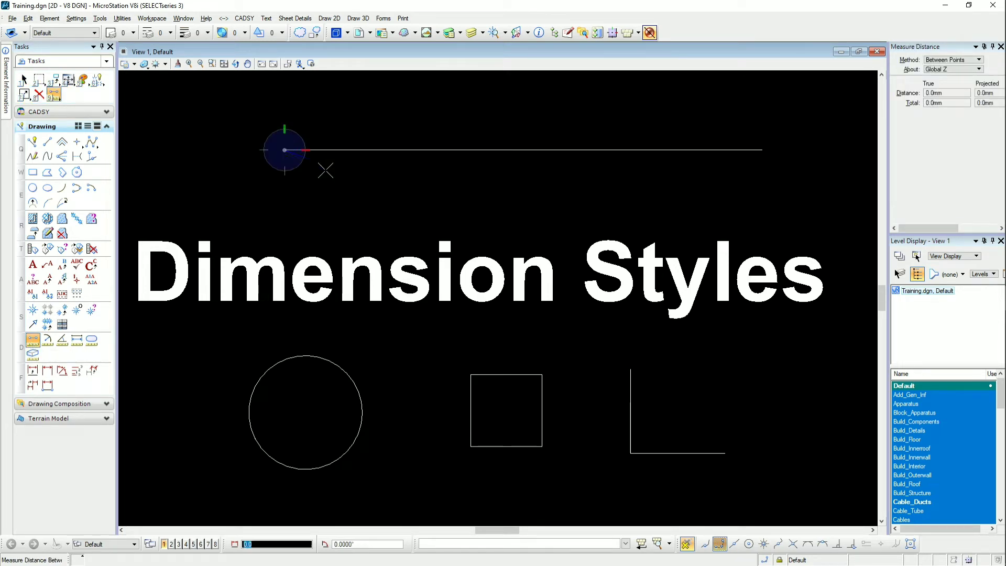
pyautogui.click(762, 150)
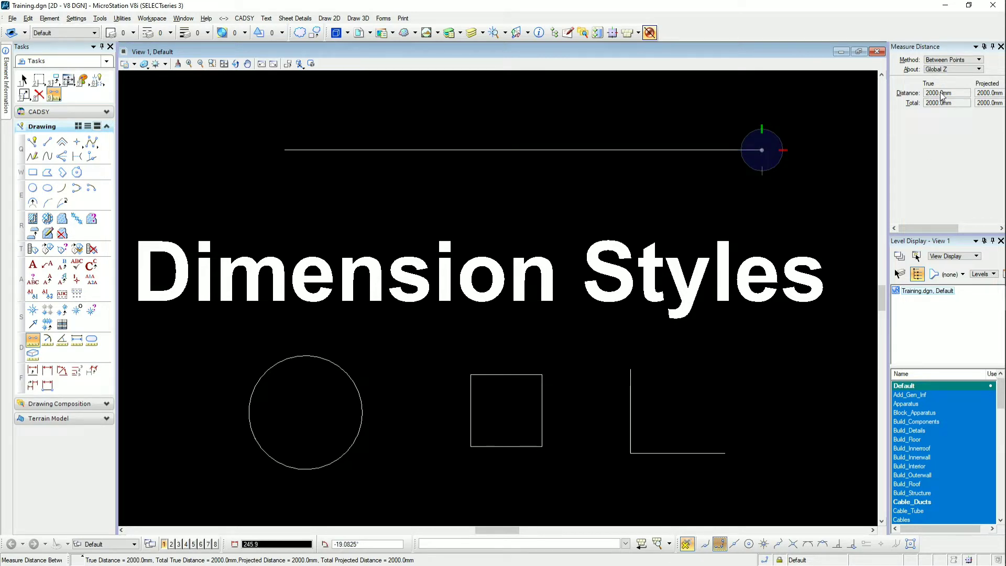
pyautogui.rightClick(816, 193)
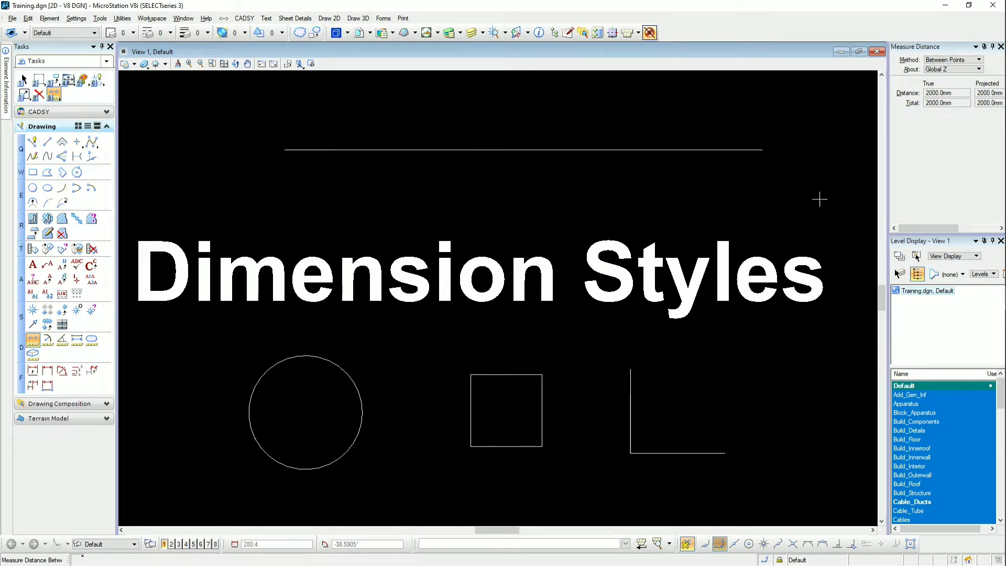
# Measure the square's upper edge from corner to corner, and from its left corner to the edge's midpoint.
pyautogui.click(472, 374)
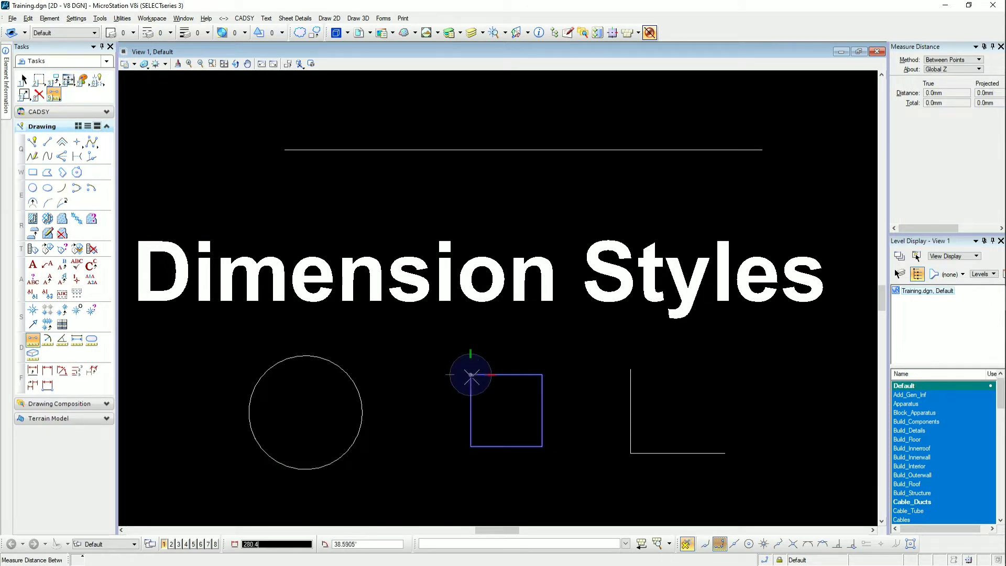
pyautogui.click(542, 374)
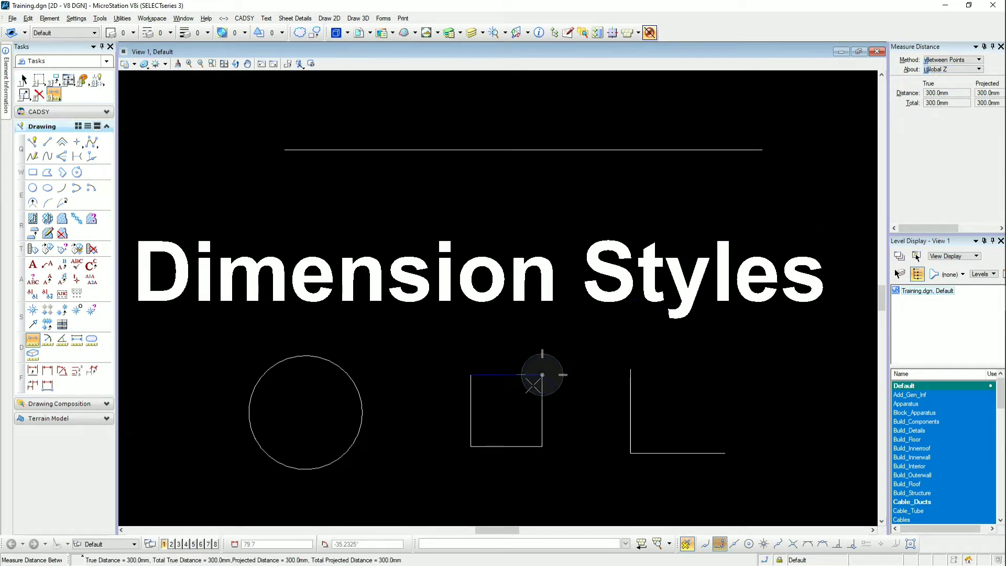
pyautogui.rightClick(496, 386)
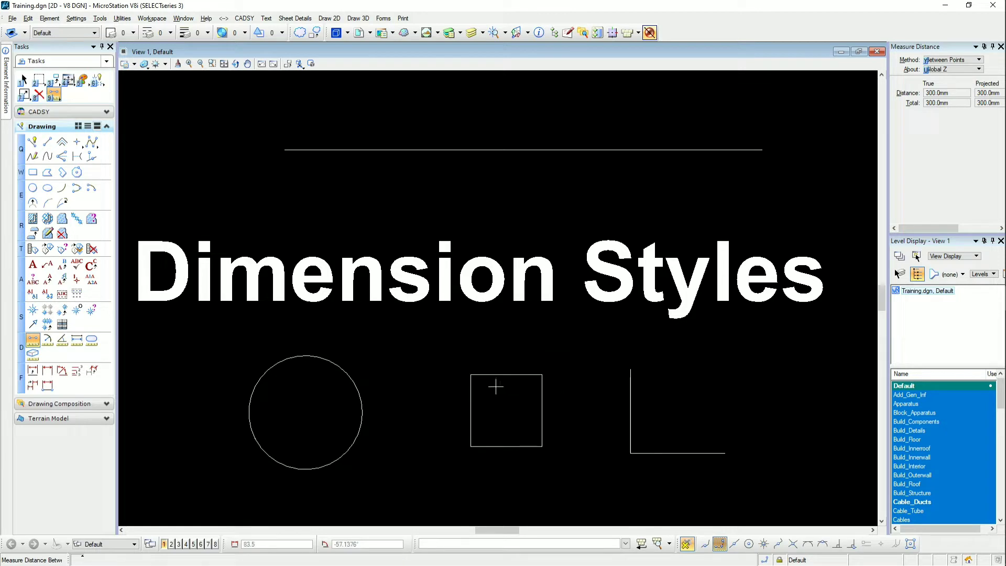
pyautogui.click(471, 374)
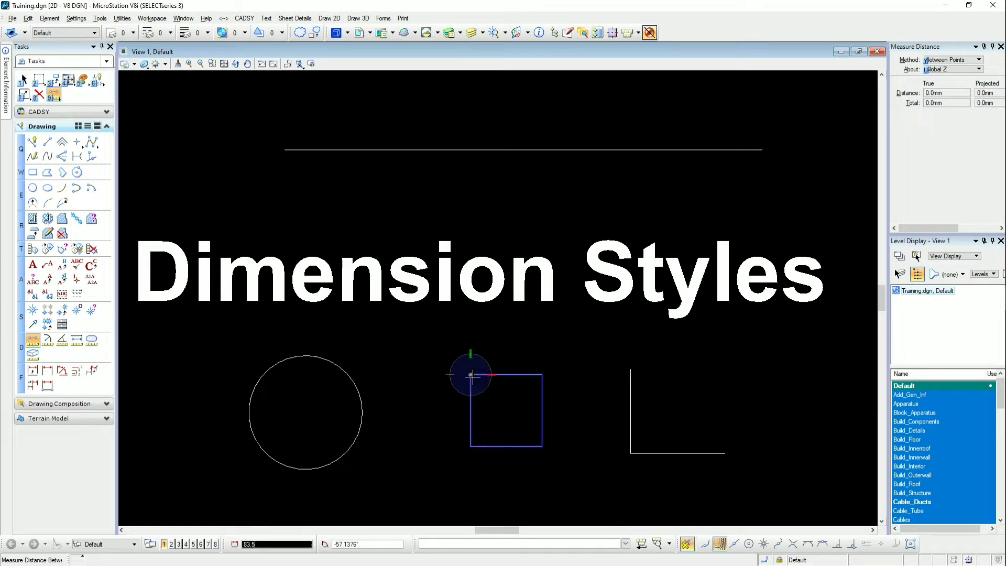
pyautogui.click(504, 375)
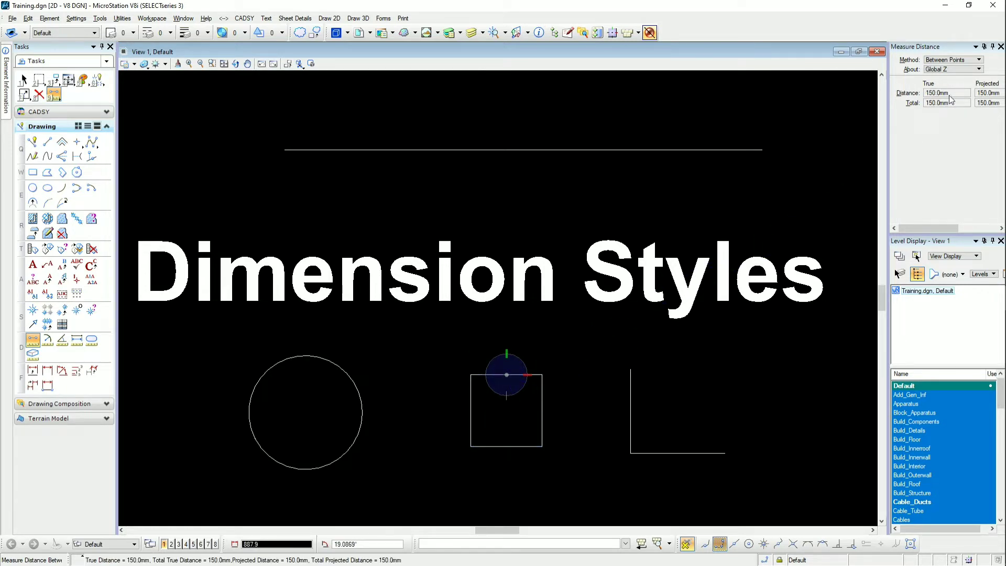
pyautogui.rightClick(596, 391)
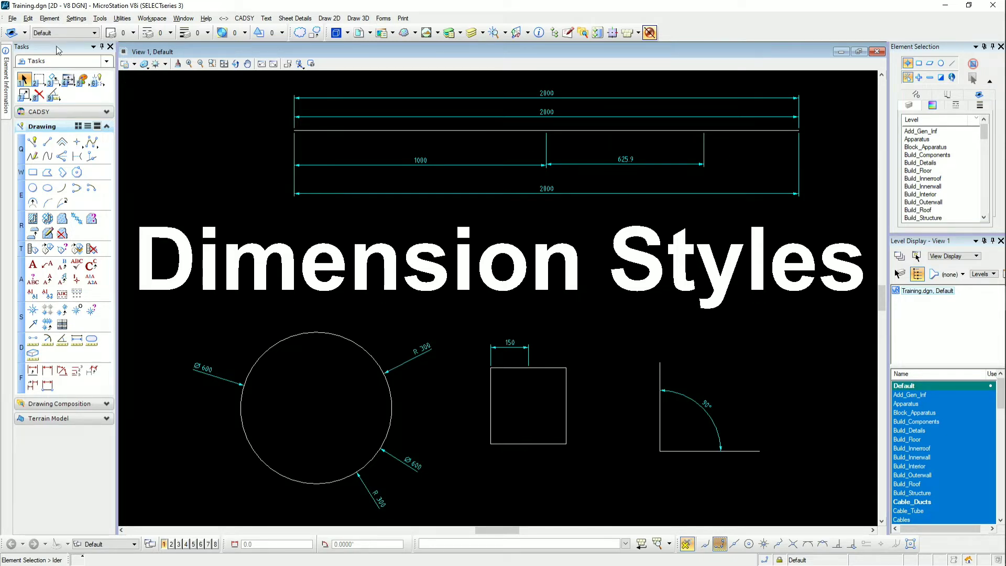
# Open the Dimension Styles dialog and place it over the middle of the drawing.
pyautogui.click(49, 18)
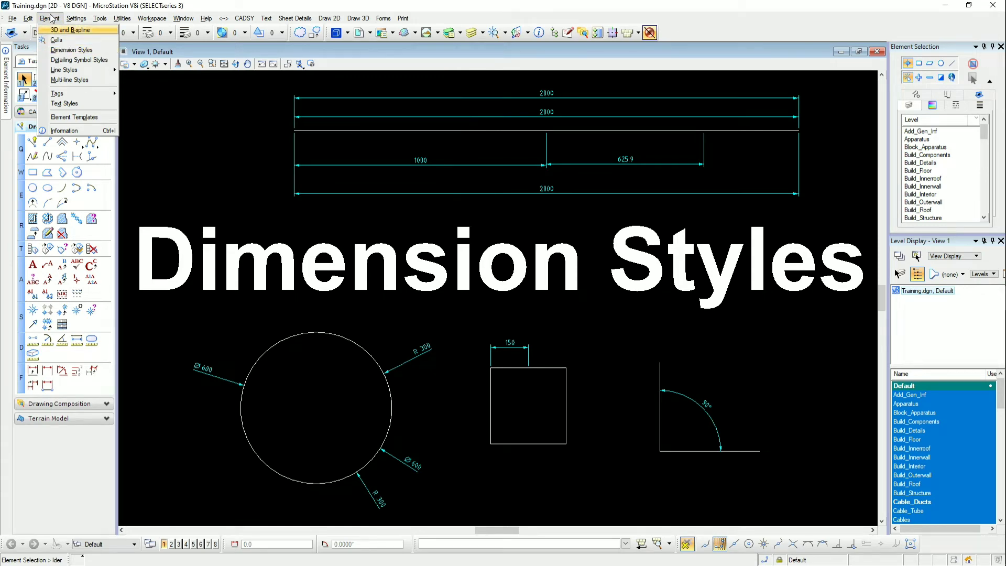
pyautogui.click(68, 51)
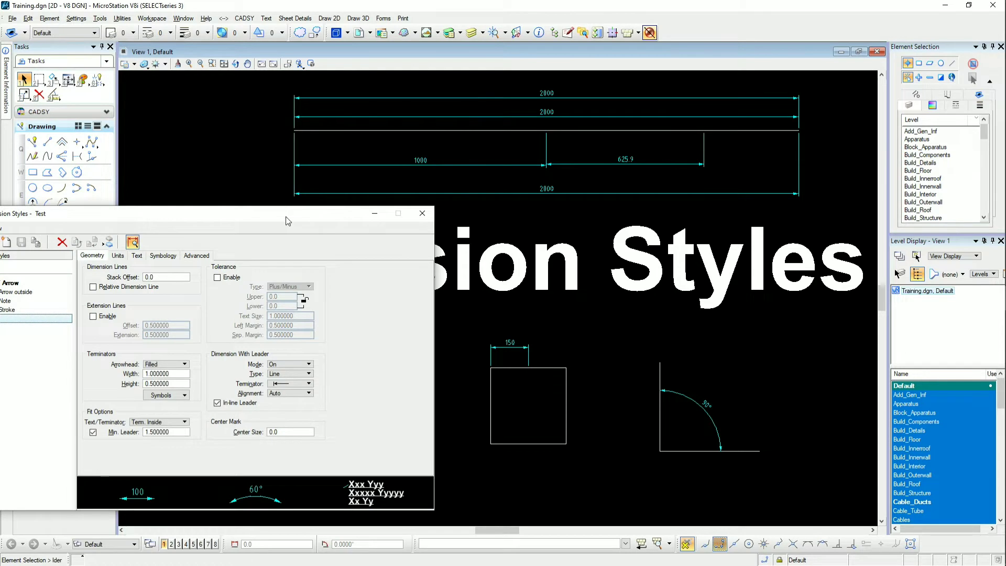
pyautogui.moveTo(285, 215); pyautogui.dragTo(560, 212)
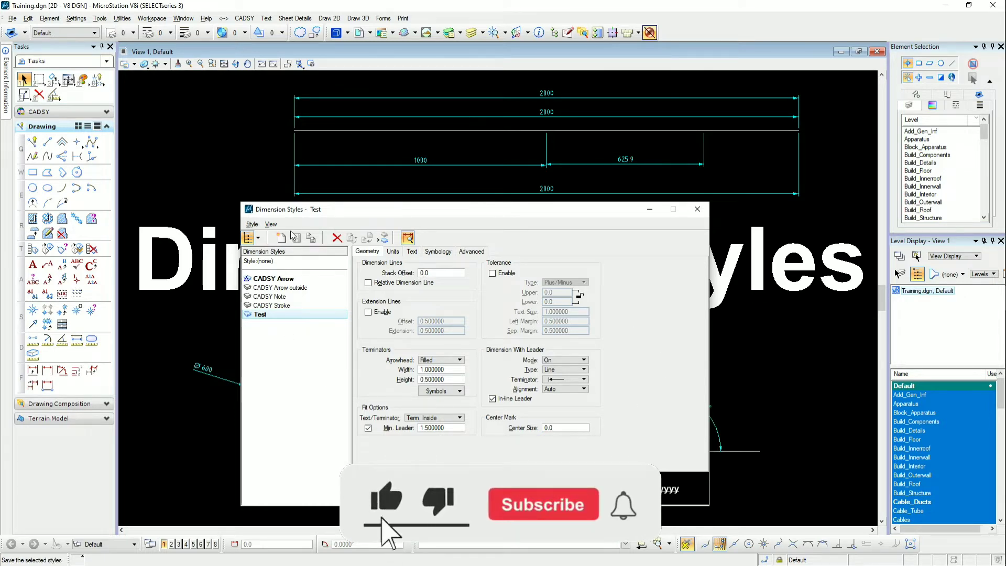
pyautogui.click(252, 224)
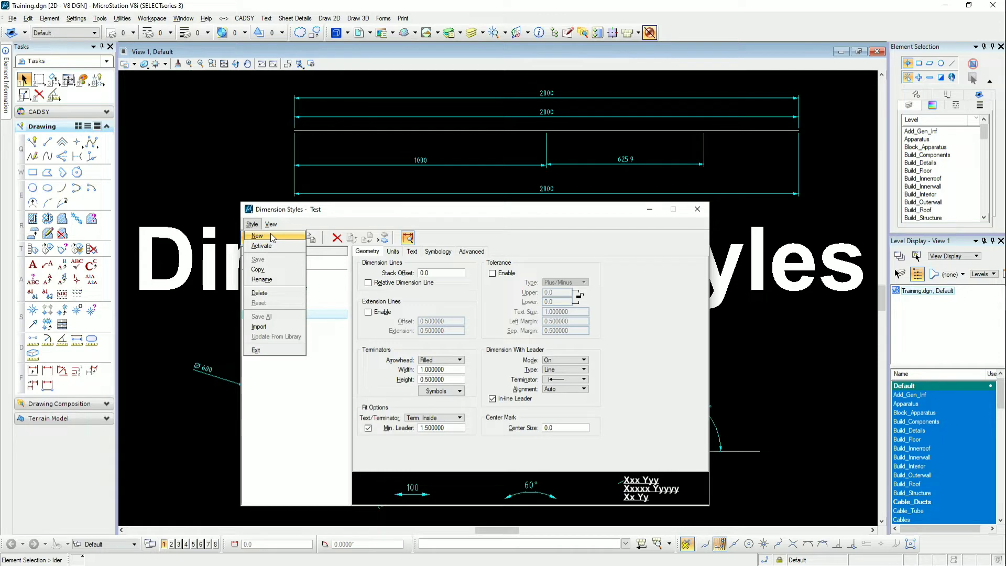
pyautogui.press('Escape')
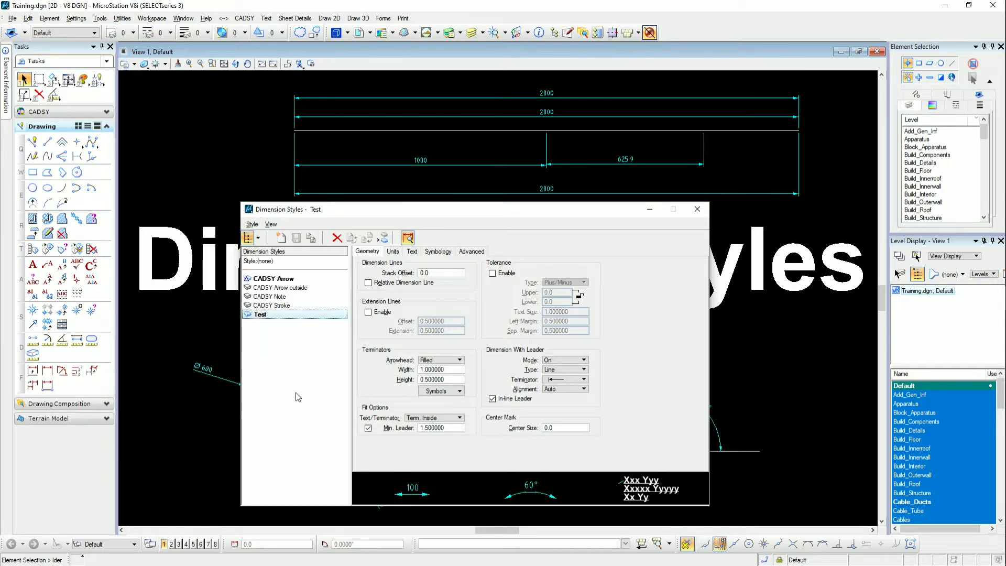
pyautogui.click(252, 224)
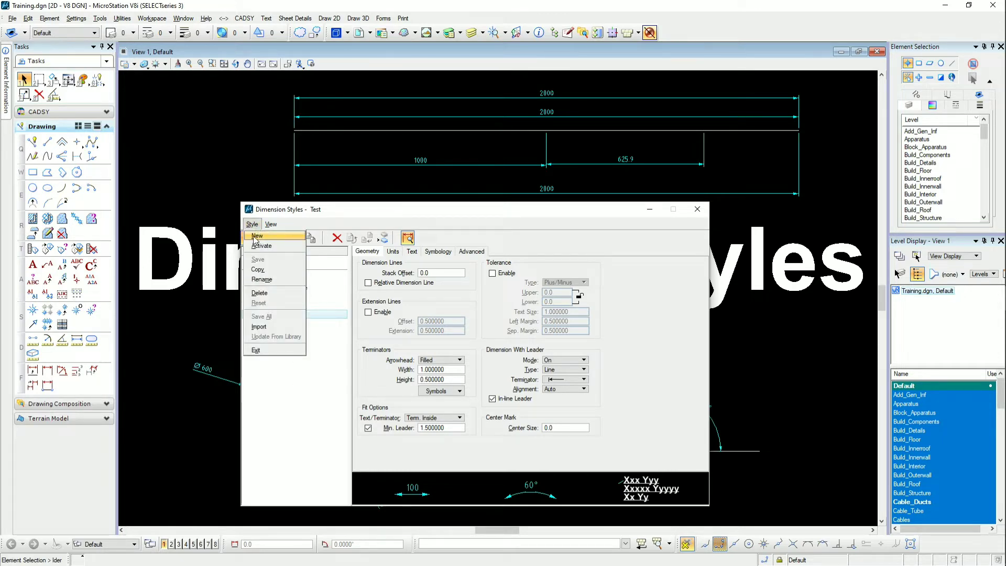
pyautogui.click(317, 216)
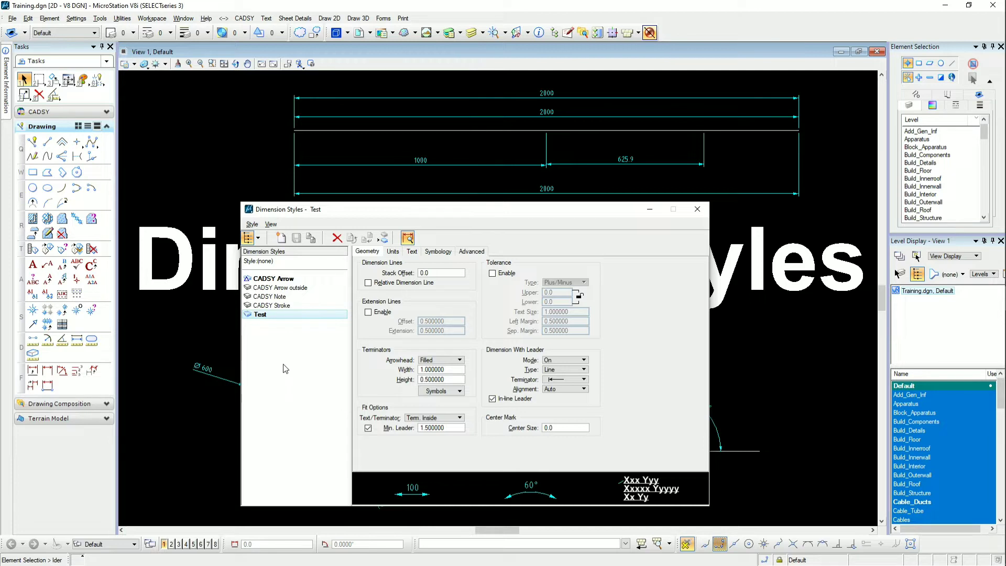
# Create a new dimension style named 1:100 and enable its extension lines.
pyautogui.click(281, 237)
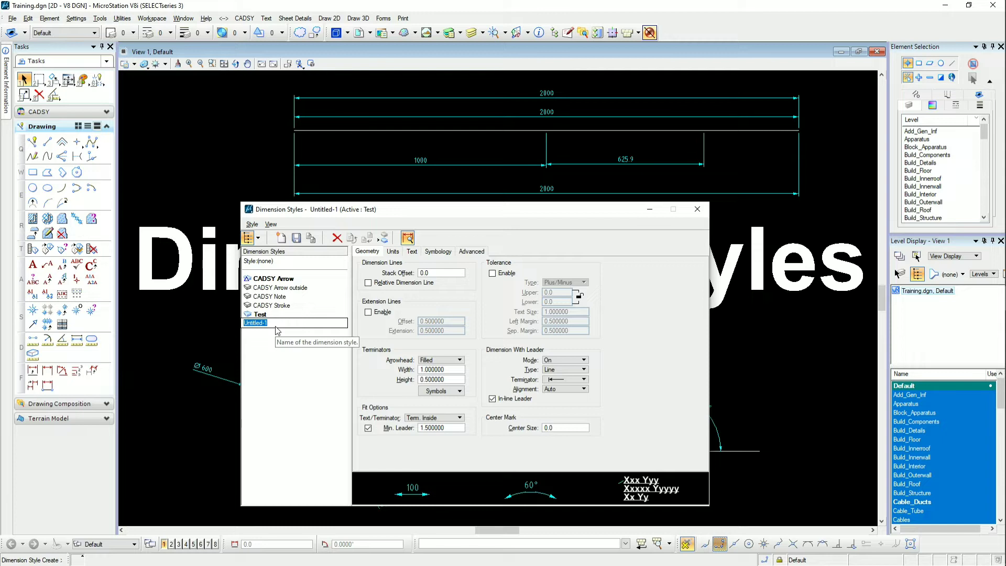
pyautogui.write('1:100')
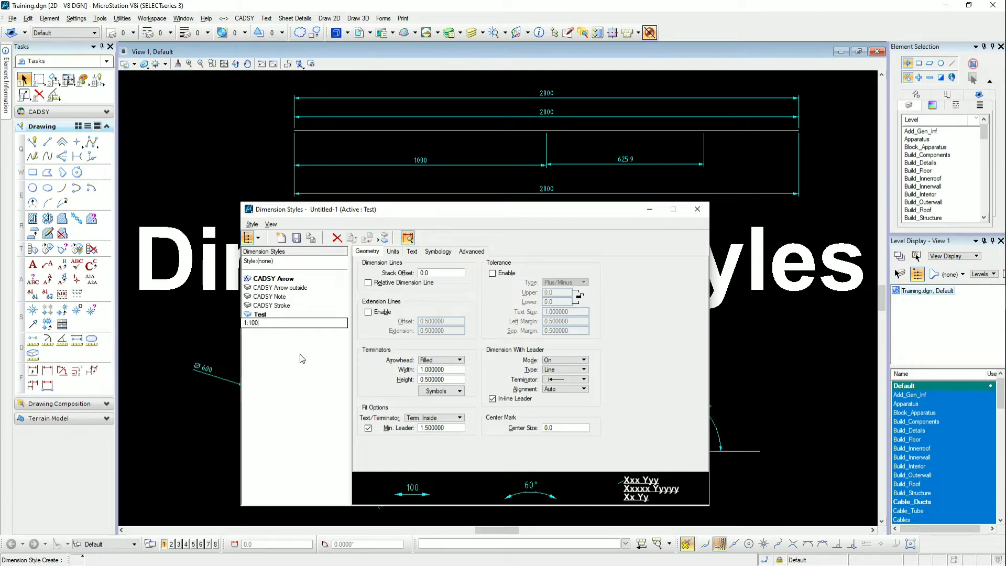
pyautogui.press('Return')
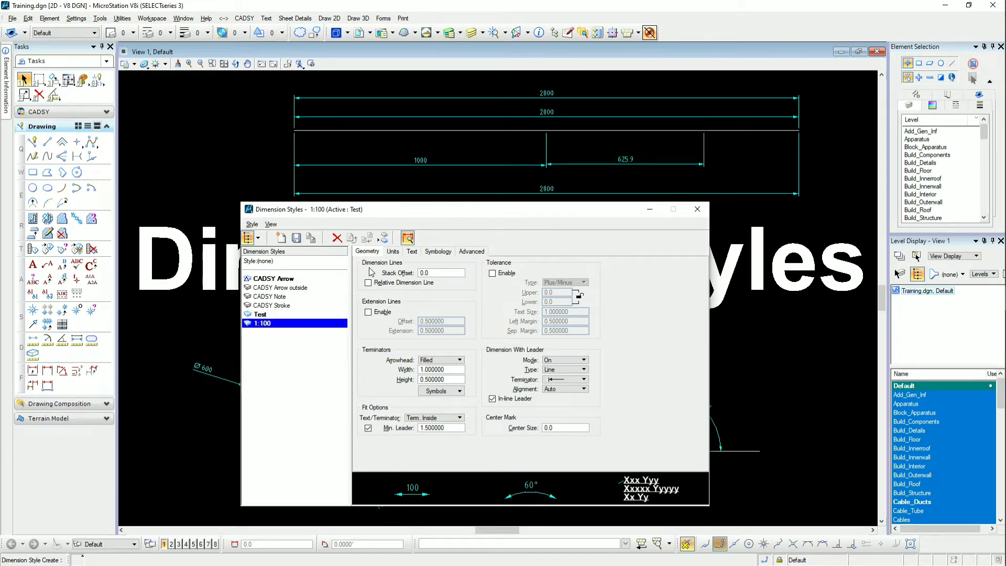
pyautogui.click(376, 315)
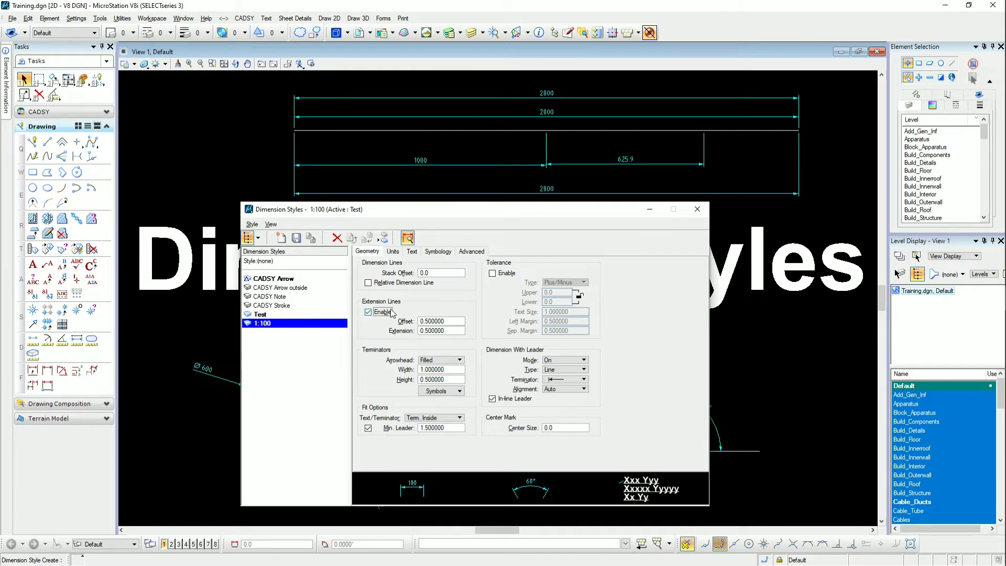
# Delete all dimensions below the long horizontal line and the inner dimension just above it.
pyautogui.moveTo(532, 208); pyautogui.dragTo(535, 343)
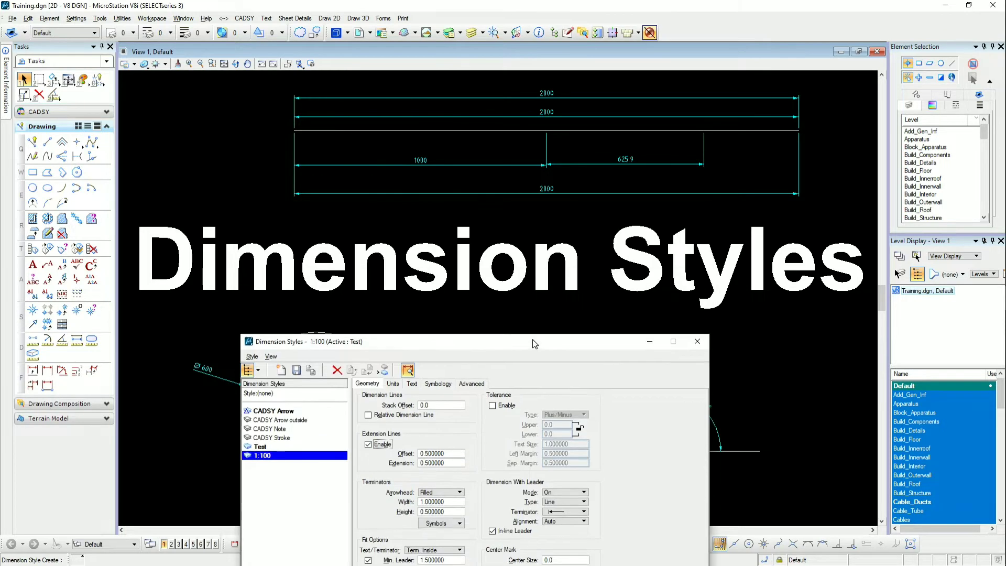
pyautogui.click(590, 195)
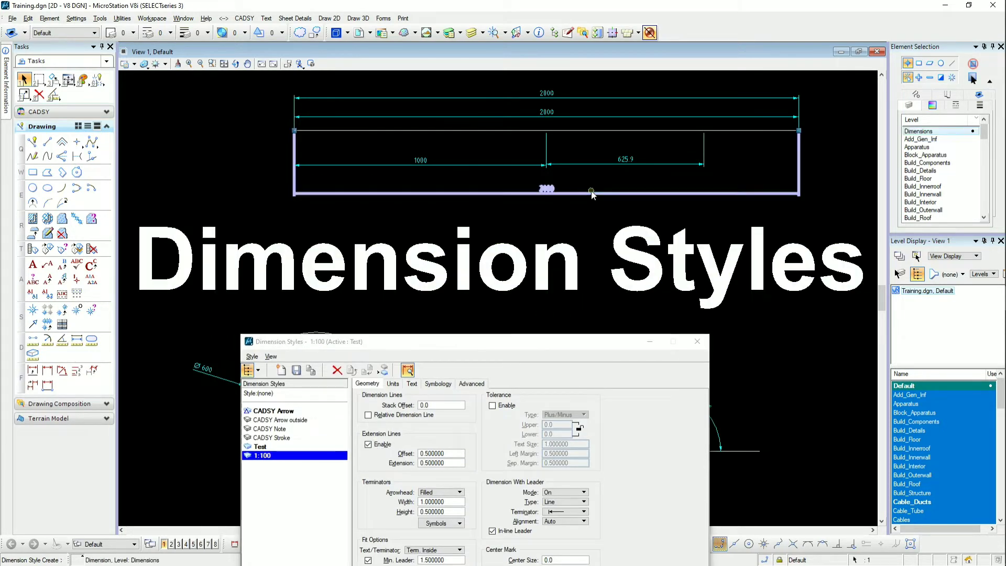
pyautogui.click(602, 165)
pyautogui.press('Delete')
pyautogui.click(492, 164)
pyautogui.press('Delete')
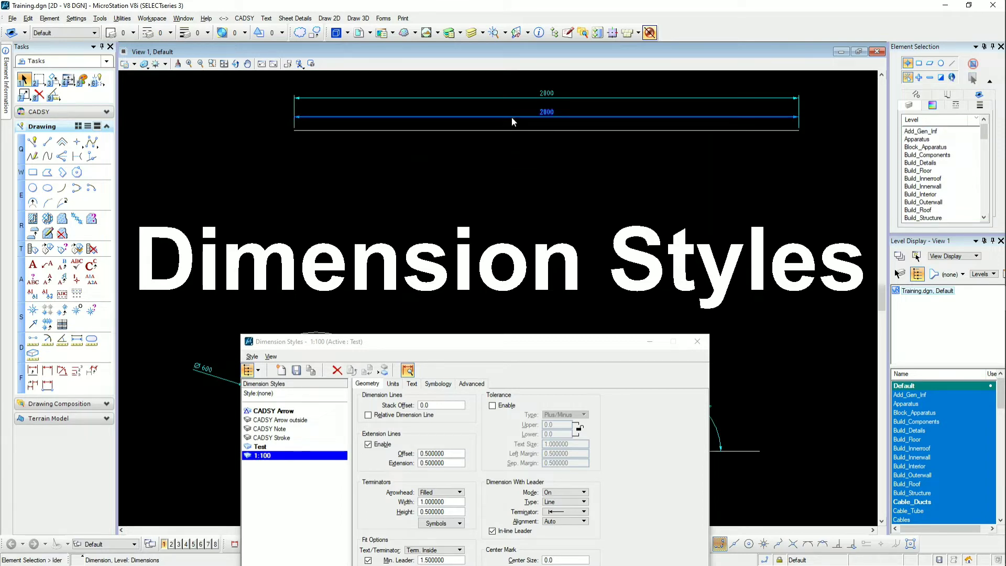
pyautogui.click(511, 117)
pyautogui.press('Delete')
# Delete the circle's diameter and radius dimensions and the 90° angle dimension.
pyautogui.moveTo(532, 344); pyautogui.dragTo(573, 94)
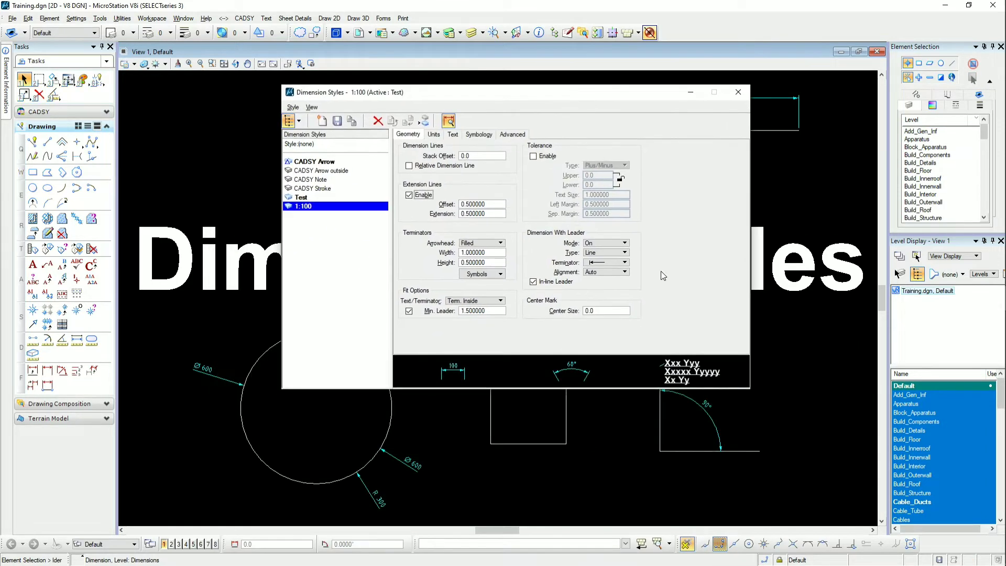
pyautogui.click(409, 468)
pyautogui.press('Delete')
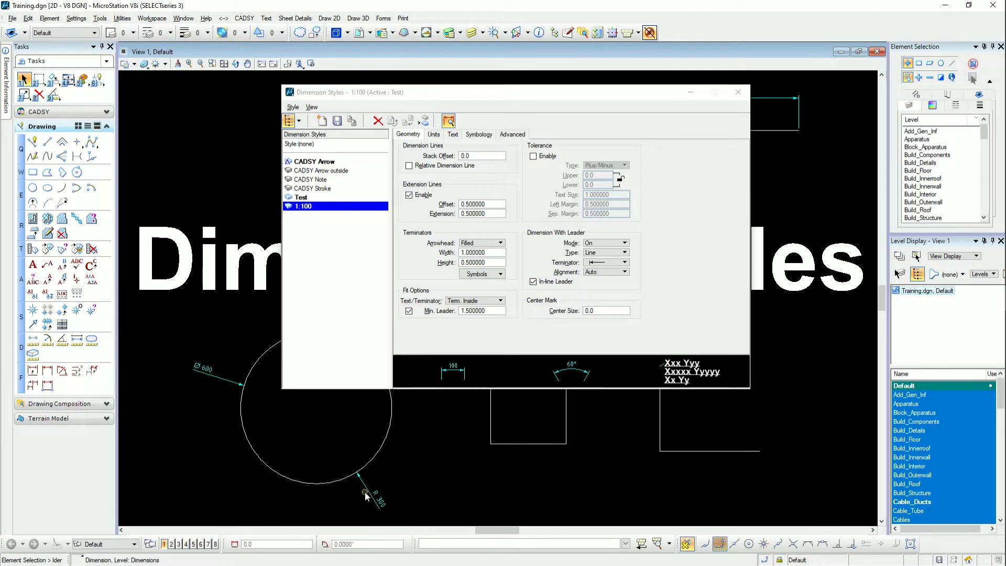
pyautogui.click(367, 490)
pyautogui.press('Delete')
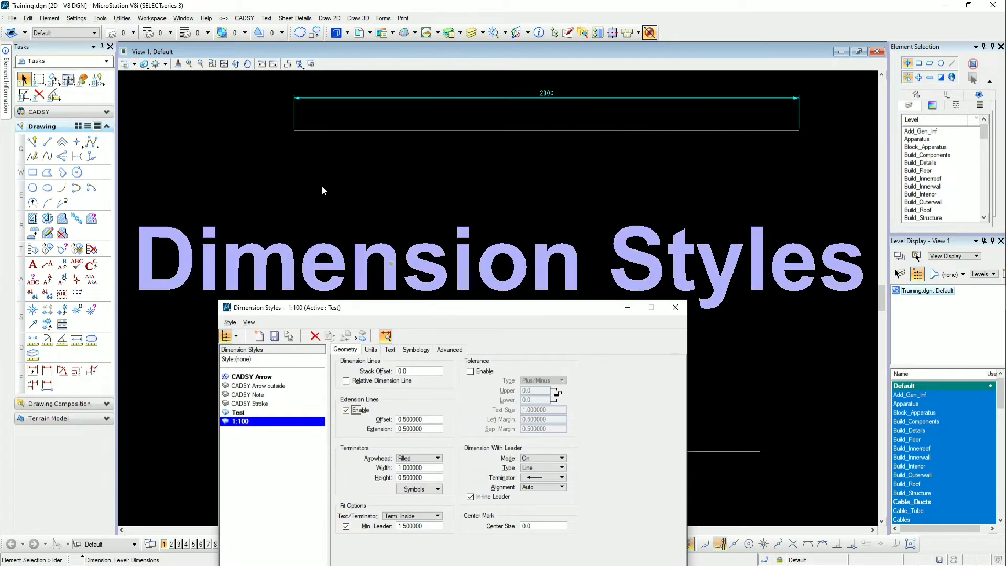
# Disable the extension lines of the 1:100 dimension style and save the style.
pyautogui.click(189, 63)
pyautogui.click(761, 124)
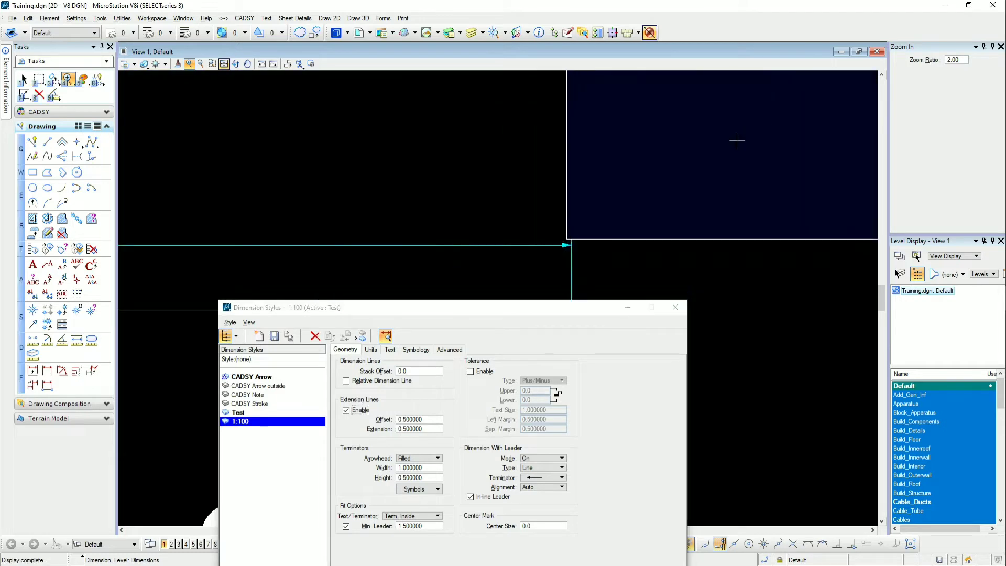
pyautogui.rightClick(635, 225)
pyautogui.moveTo(533, 314); pyautogui.dragTo(359, 152)
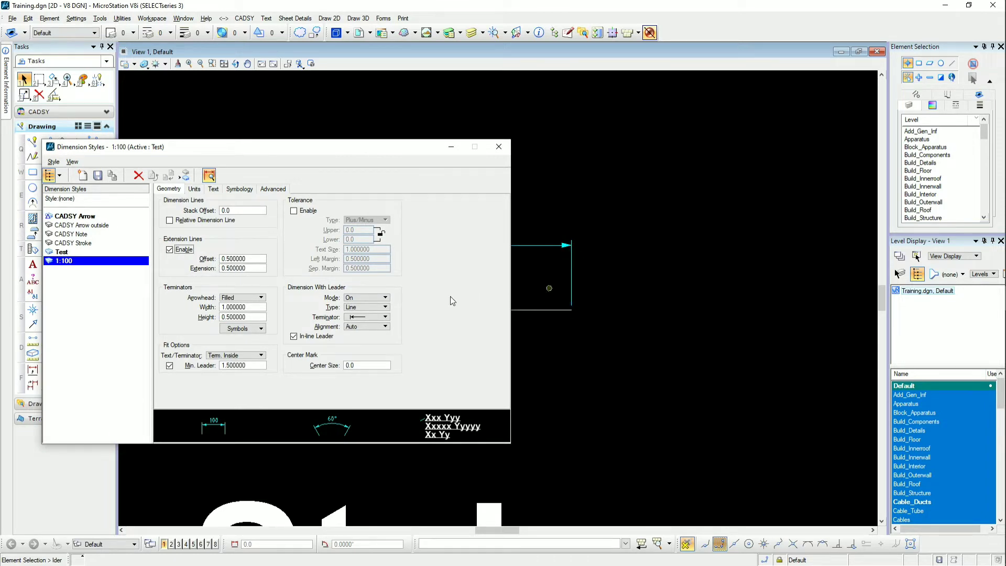
pyautogui.click(170, 249)
pyautogui.click(173, 251)
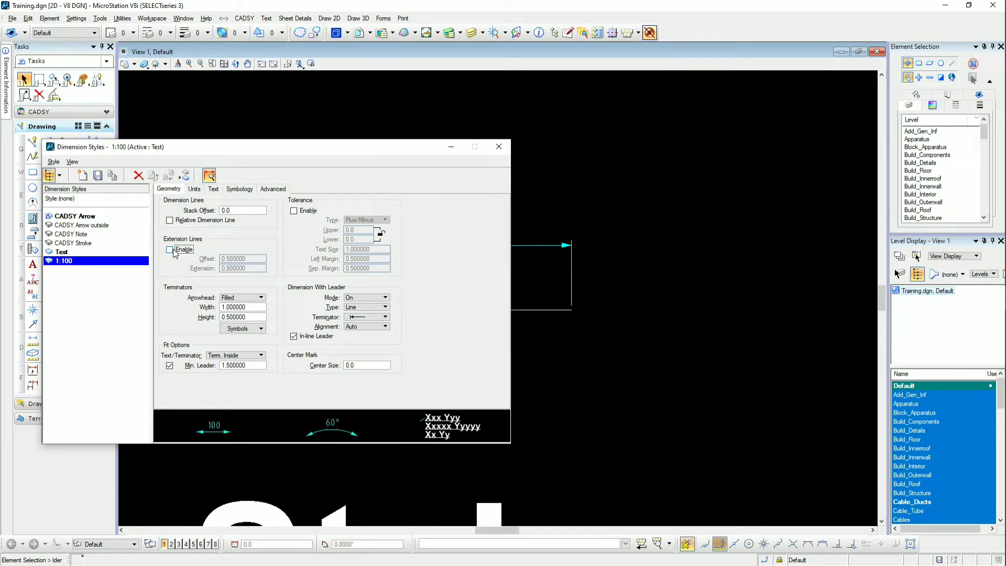
pyautogui.click(98, 175)
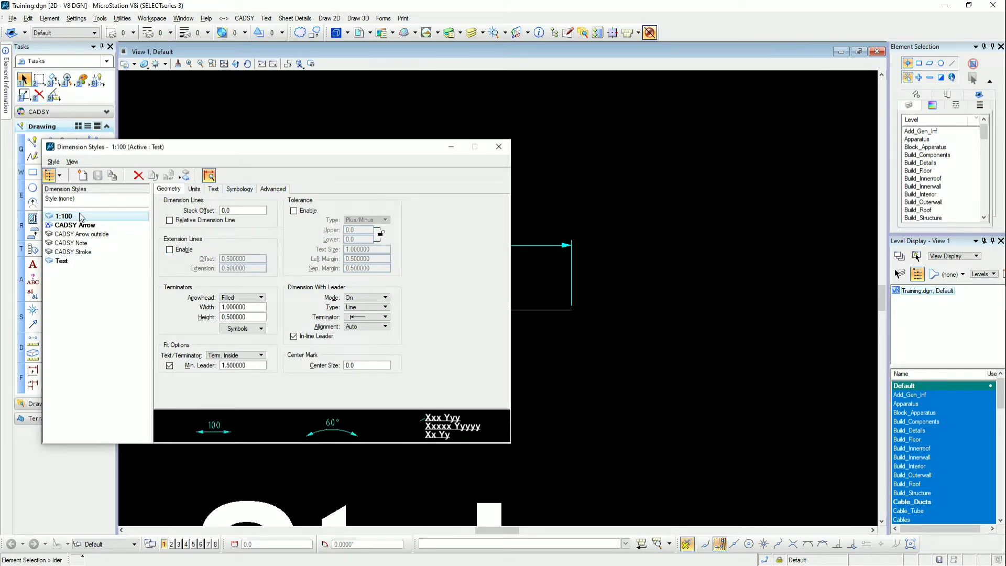
# Make 1:100 the active dimension style.
pyautogui.rightClick(97, 216)
pyautogui.click(105, 212)
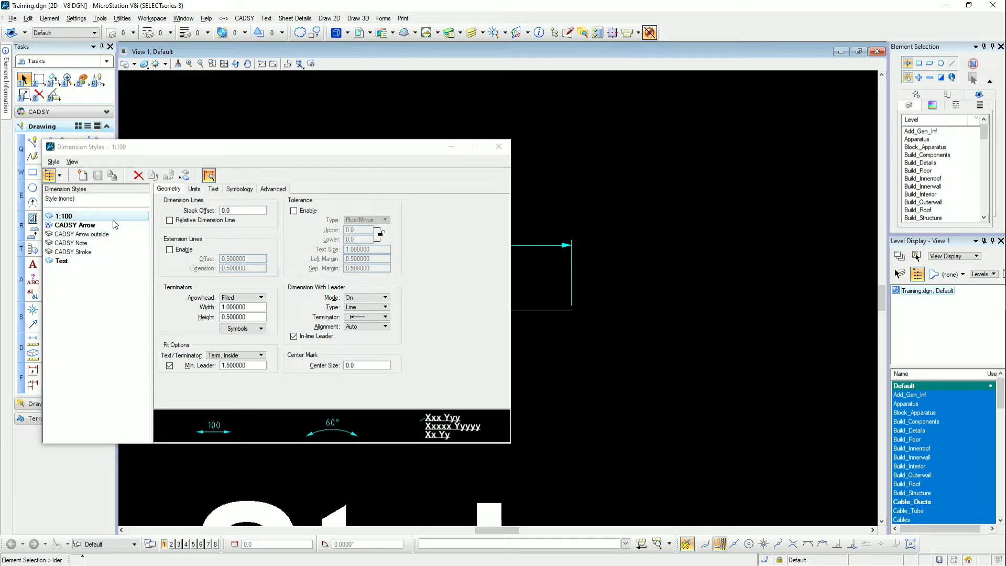
pyautogui.rightClick(121, 212)
pyautogui.click(138, 217)
# Place an element dimension in the 1:100 style below the long horizontal line.
pyautogui.press('f')
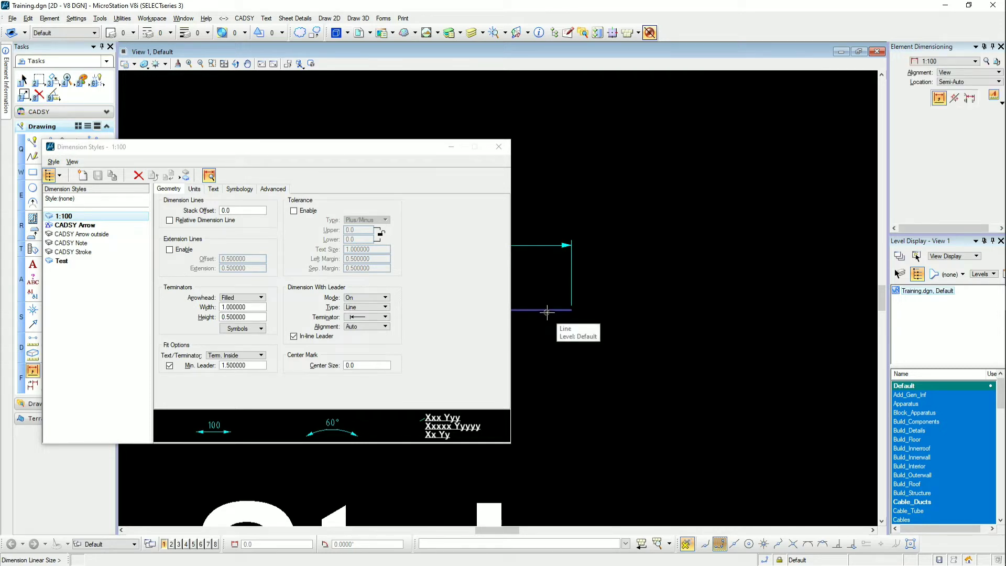
pyautogui.click(547, 310)
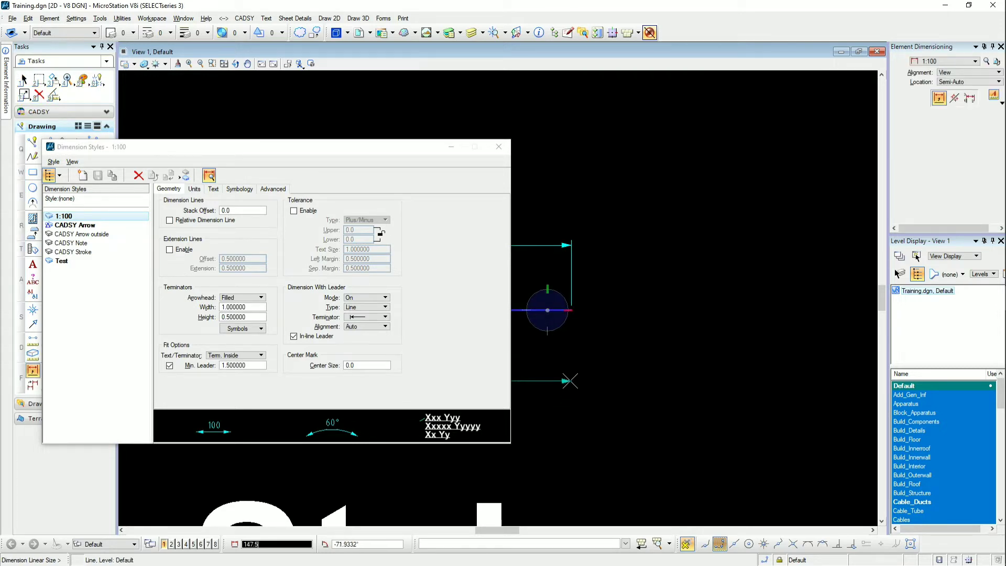
pyautogui.rightClick(572, 296)
pyautogui.press('Escape')
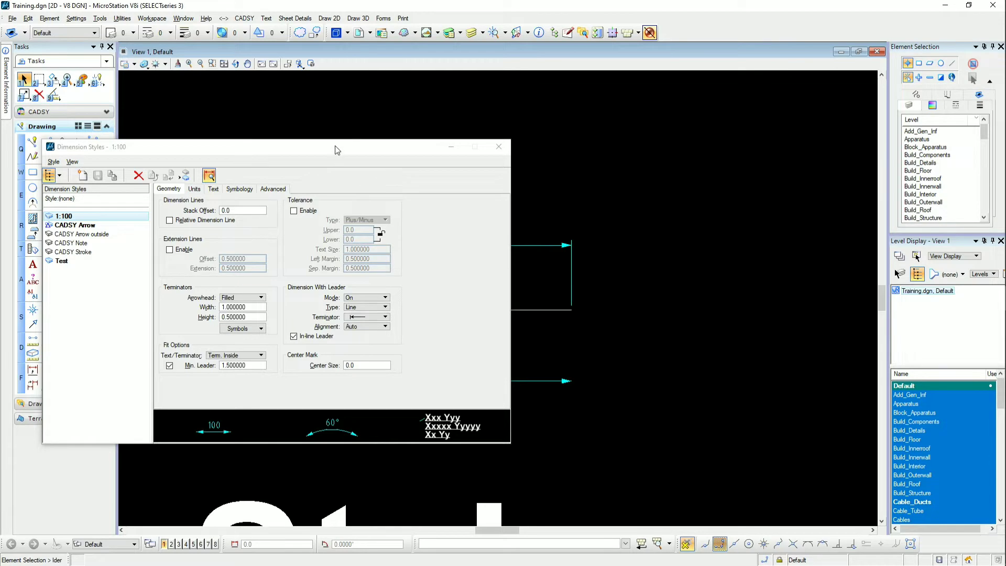
# Enable the extension lines of the 1:100 dimension style and save the change to all existing dimensions.
pyautogui.moveTo(334, 146); pyautogui.dragTo(485, 410)
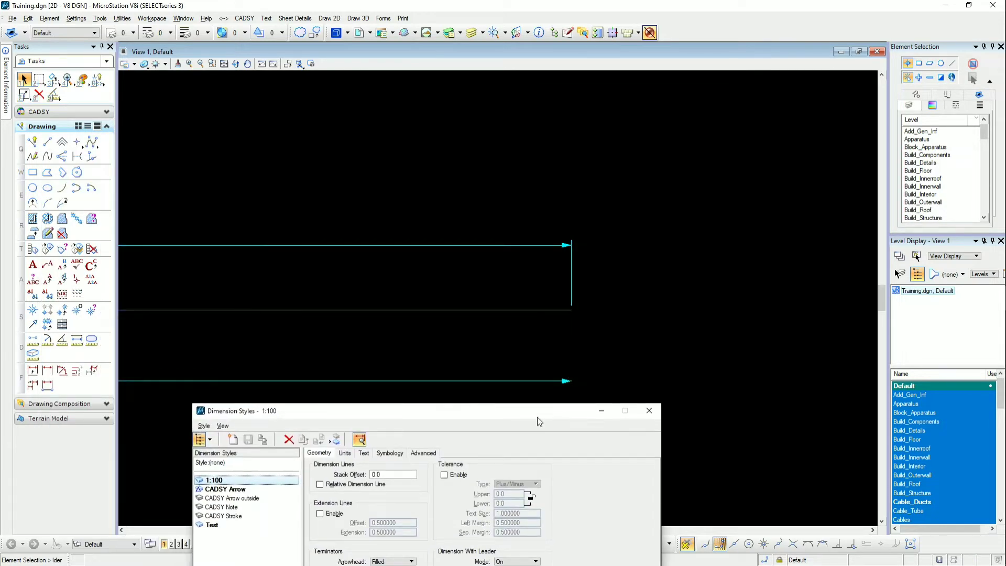
pyautogui.moveTo(539, 422); pyautogui.dragTo(316, 126)
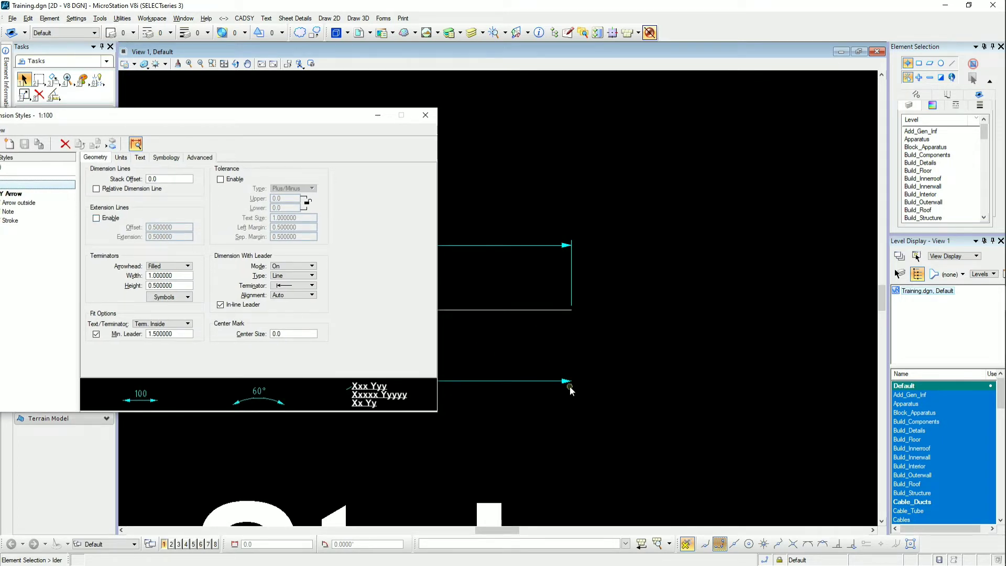
pyautogui.click(96, 217)
pyautogui.click(24, 143)
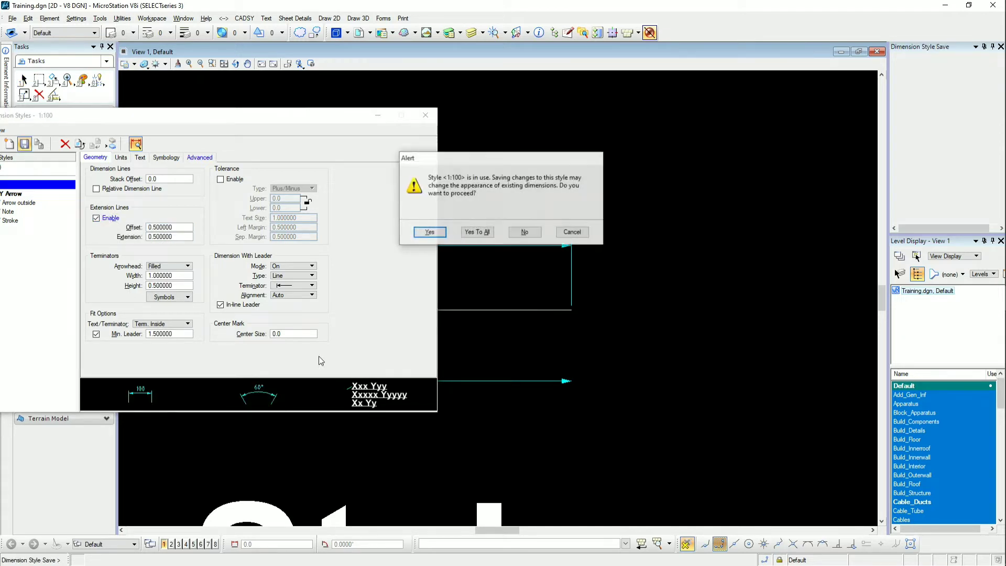
pyautogui.click(480, 234)
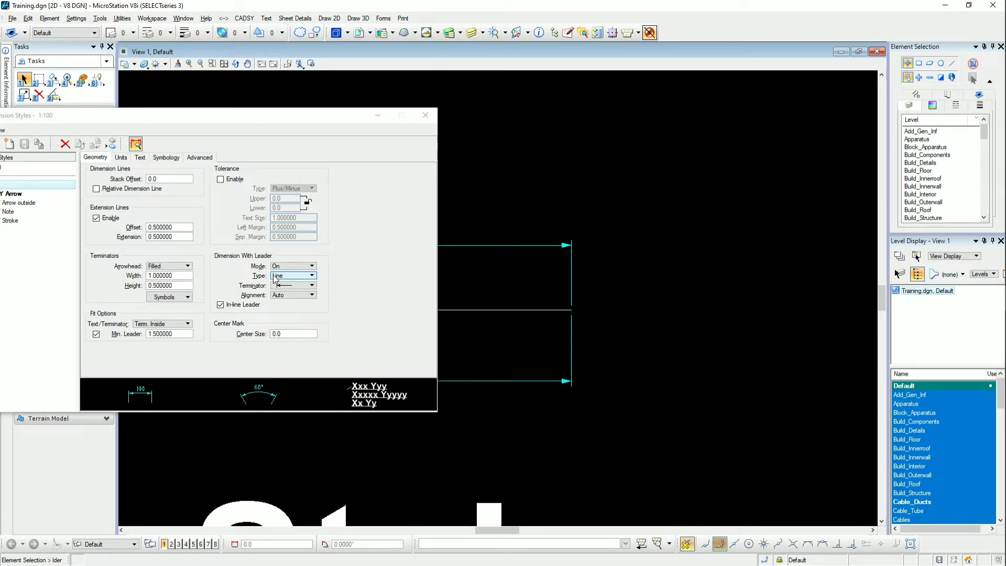
# Set the terminator arrowhead of the 1:100 style to Open, save it, and inspect the lower dimension's arrowhead up close.
pyautogui.click(171, 268)
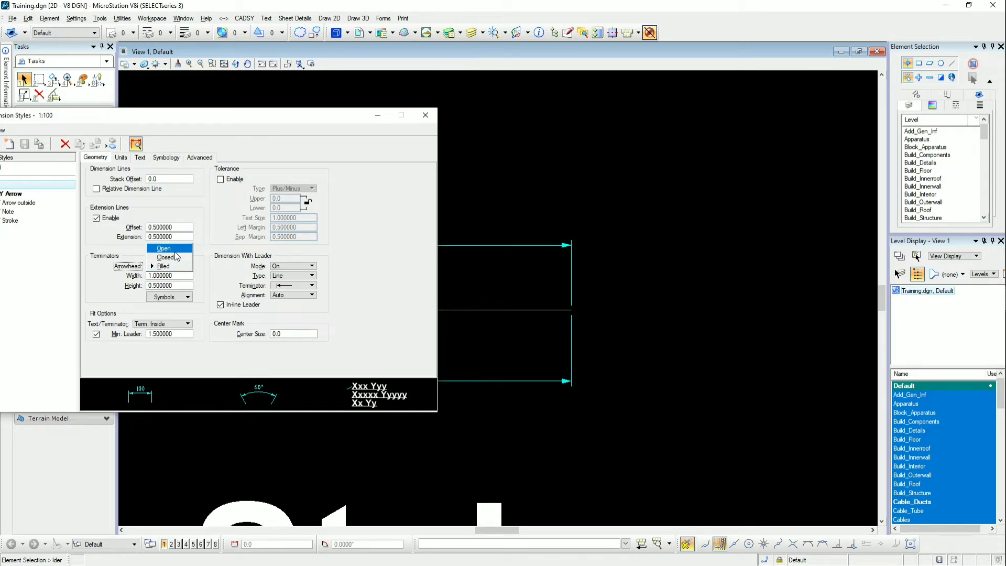
pyautogui.click(166, 248)
pyautogui.click(25, 144)
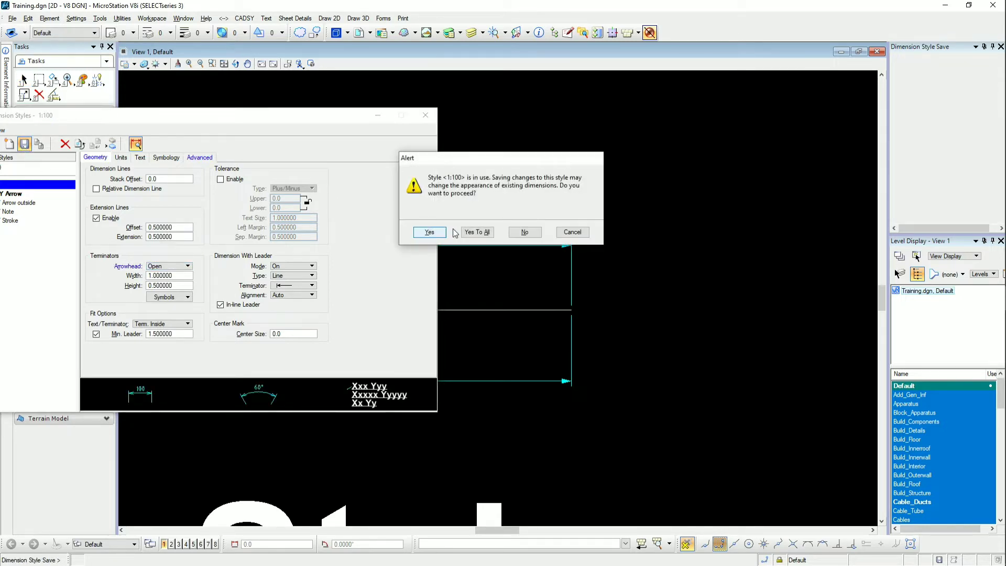
pyautogui.click(477, 232)
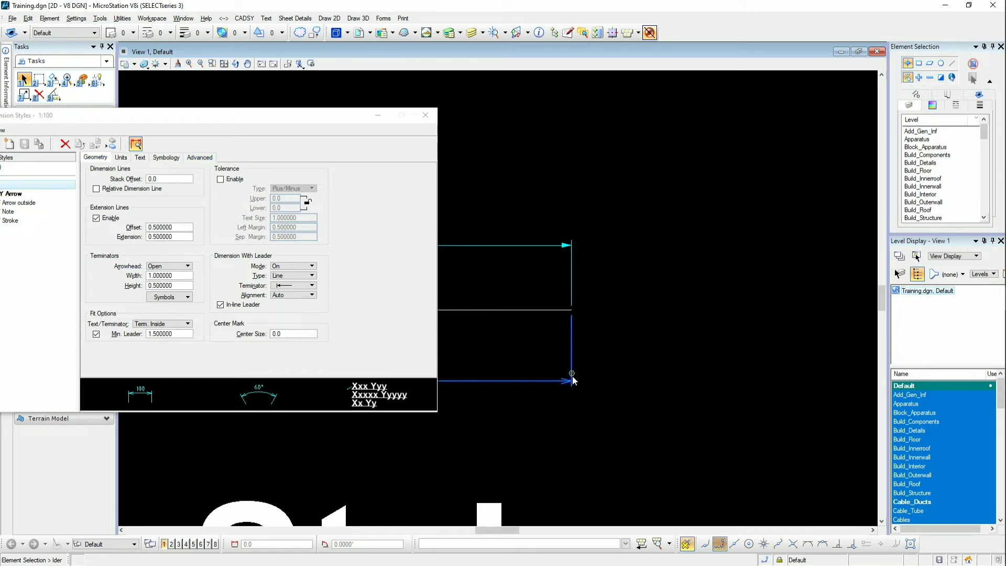
pyautogui.click(190, 63)
pyautogui.click(545, 308)
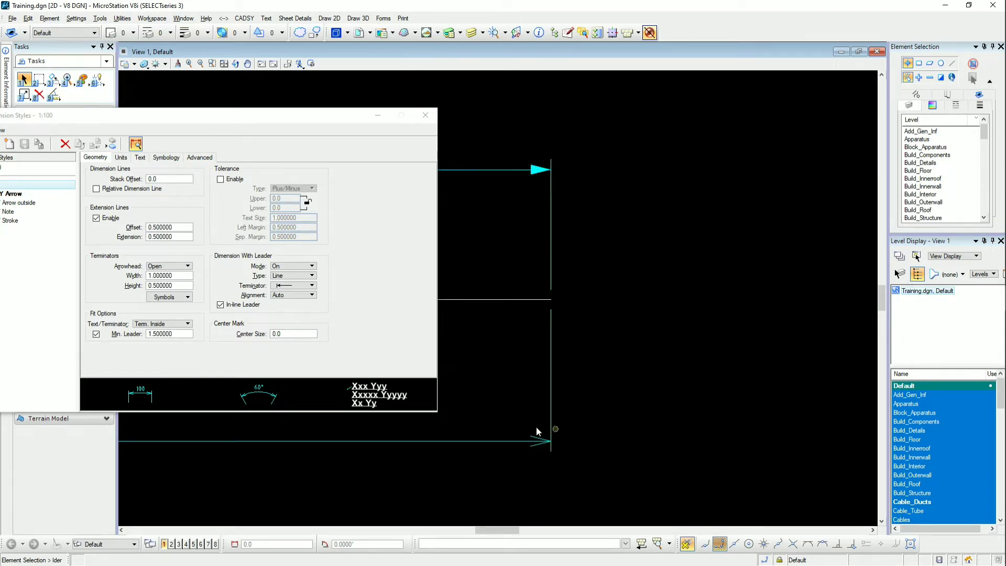
# Try the Closed arrowhead for the 1:100 style's terminators and save the style.
pyautogui.click(177, 266)
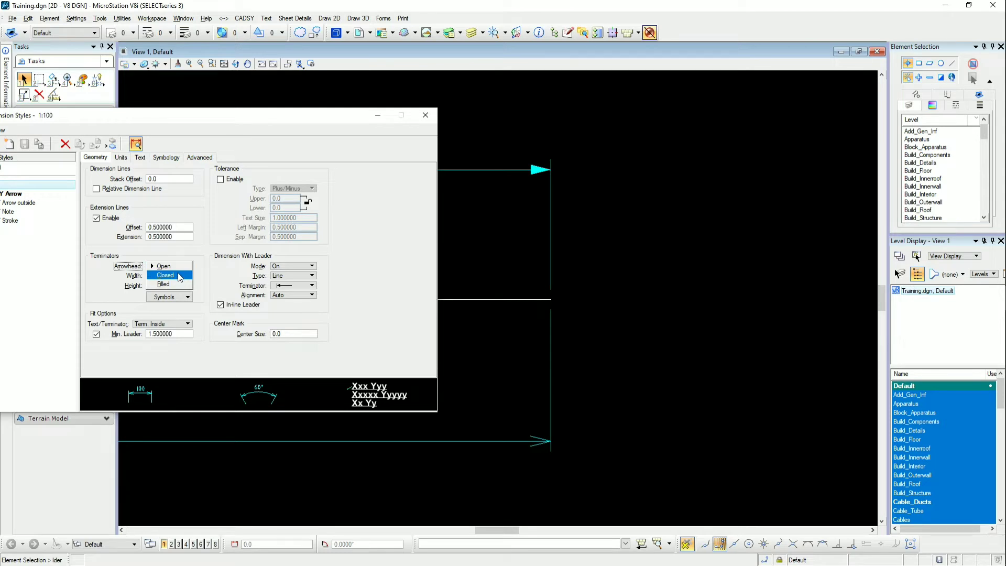
pyautogui.click(177, 275)
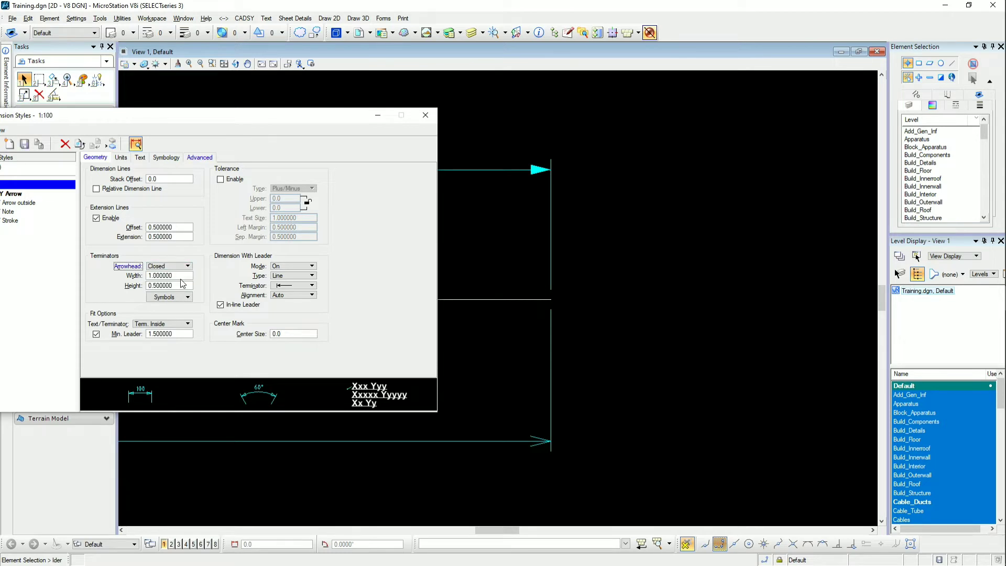
pyautogui.click(23, 144)
pyautogui.click(478, 232)
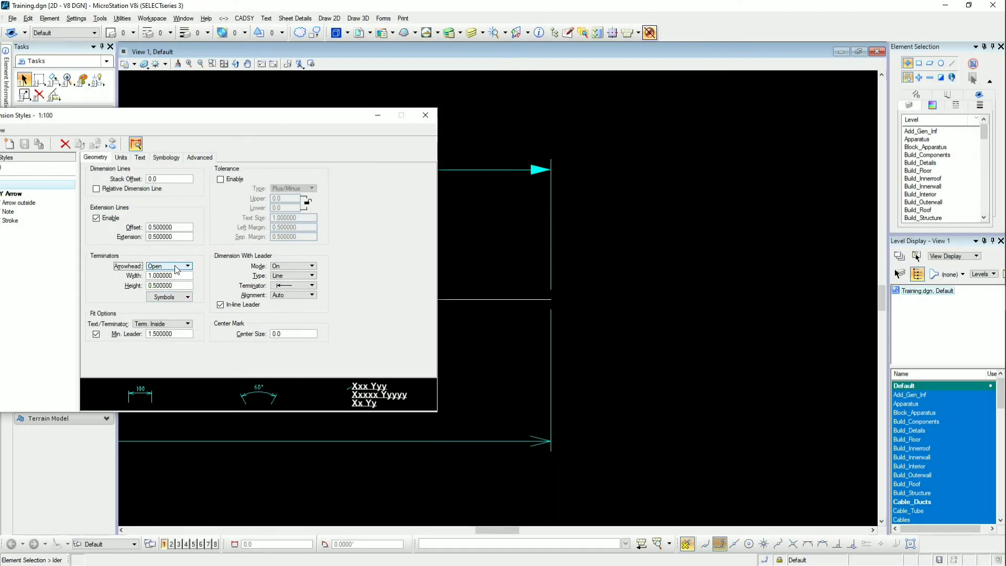
# Set the terminator arrowhead of the 1:100 style to Filled and save it for all existing dimensions.
pyautogui.click(169, 266)
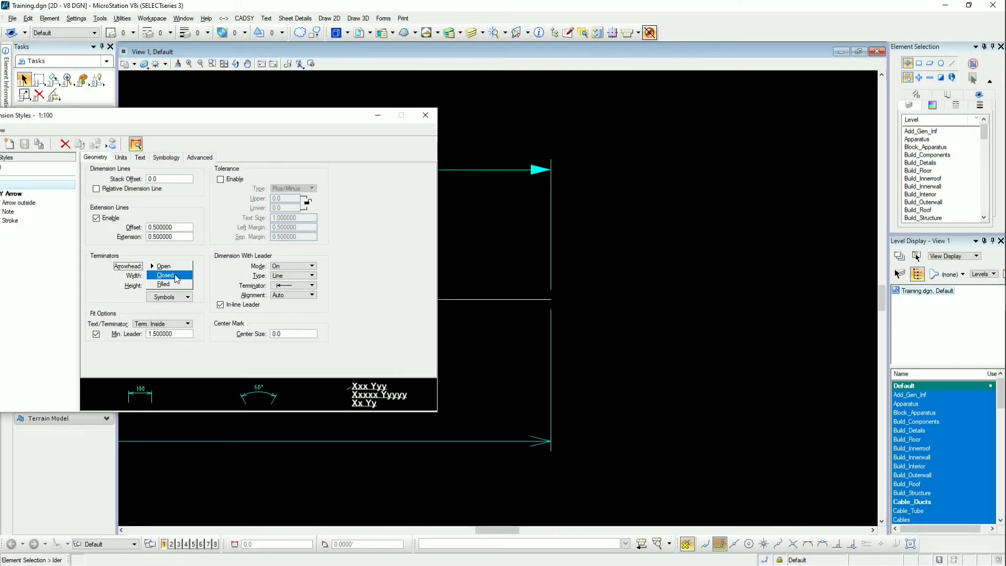
pyautogui.click(175, 285)
pyautogui.click(24, 143)
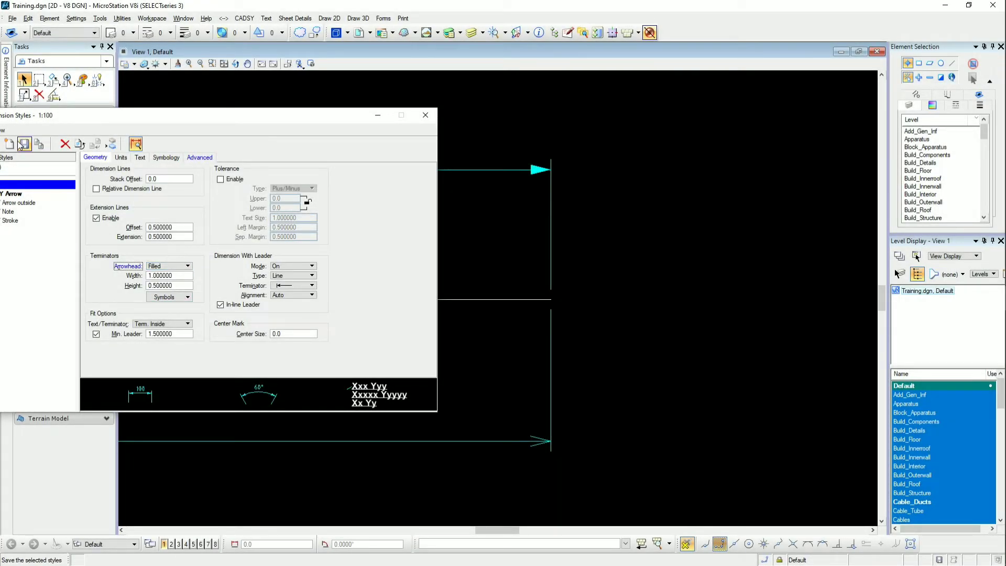
pyautogui.click(476, 232)
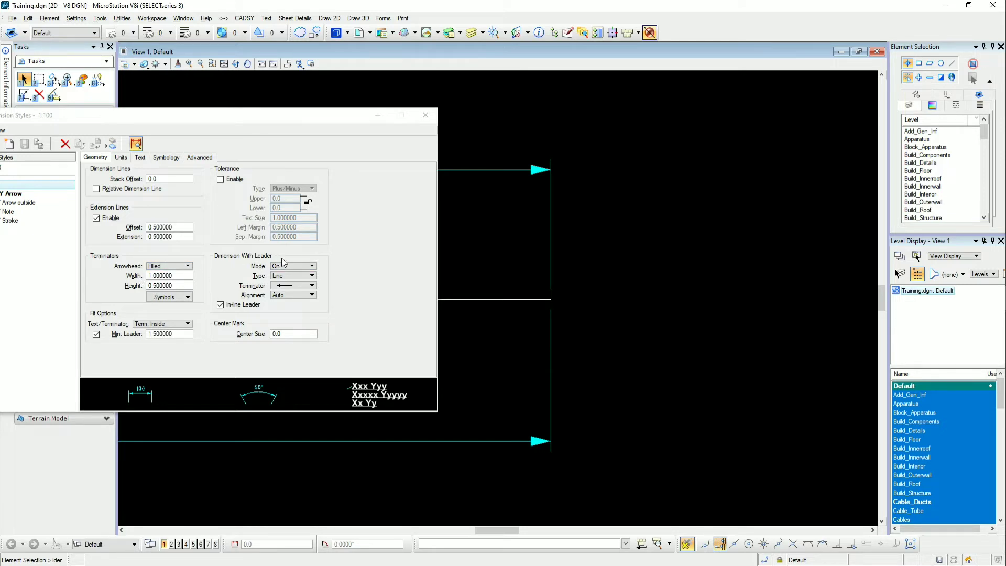
# Review the leader terminator choices and the unit settings of the 1:100 dimension style.
pyautogui.click(303, 286)
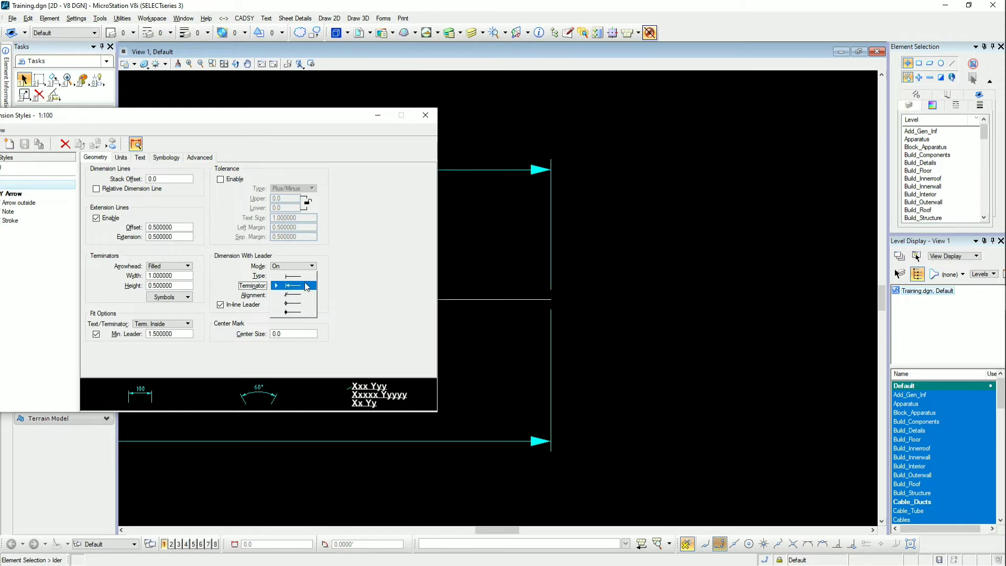
pyautogui.click(306, 291)
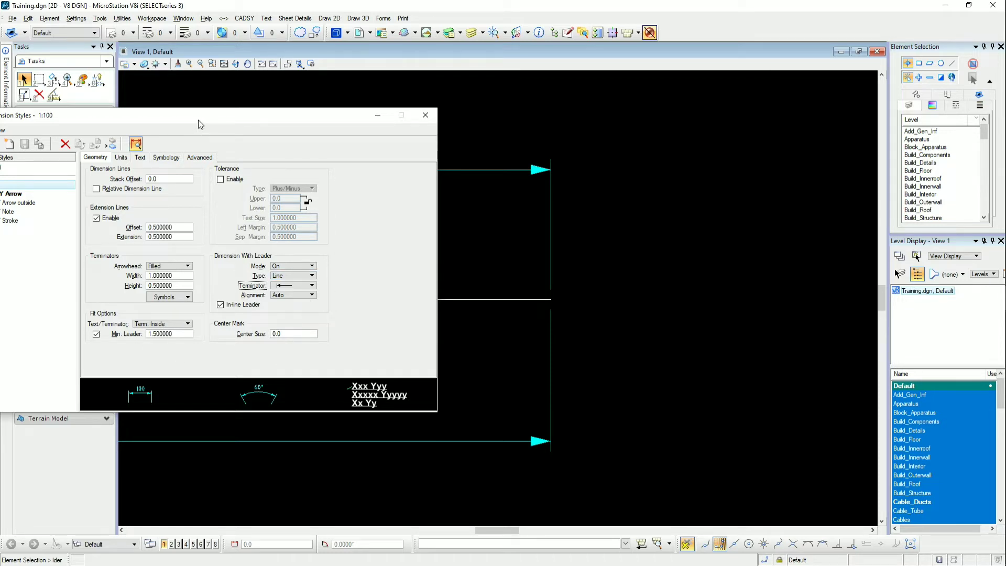
pyautogui.moveTo(198, 124); pyautogui.dragTo(405, 134)
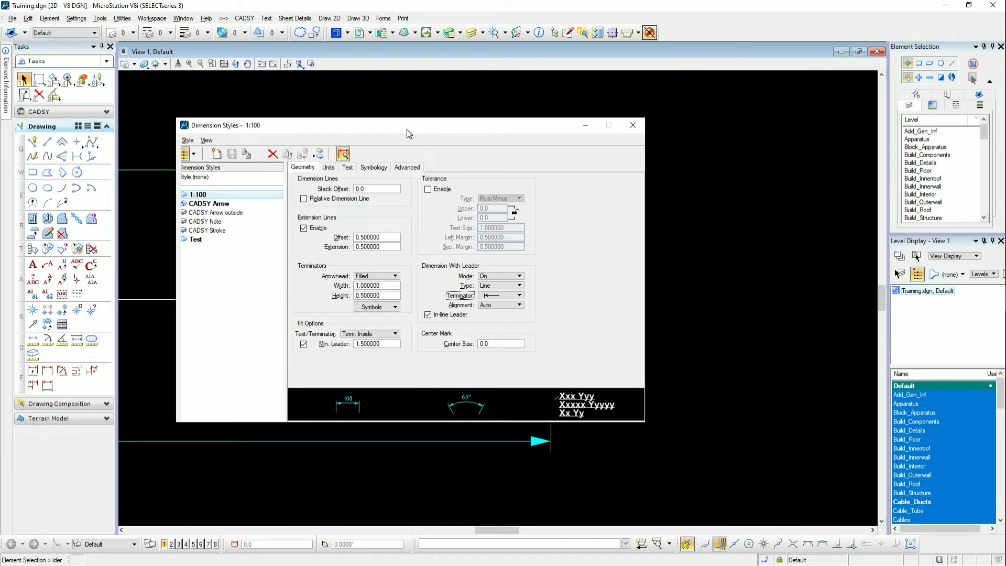
pyautogui.click(328, 168)
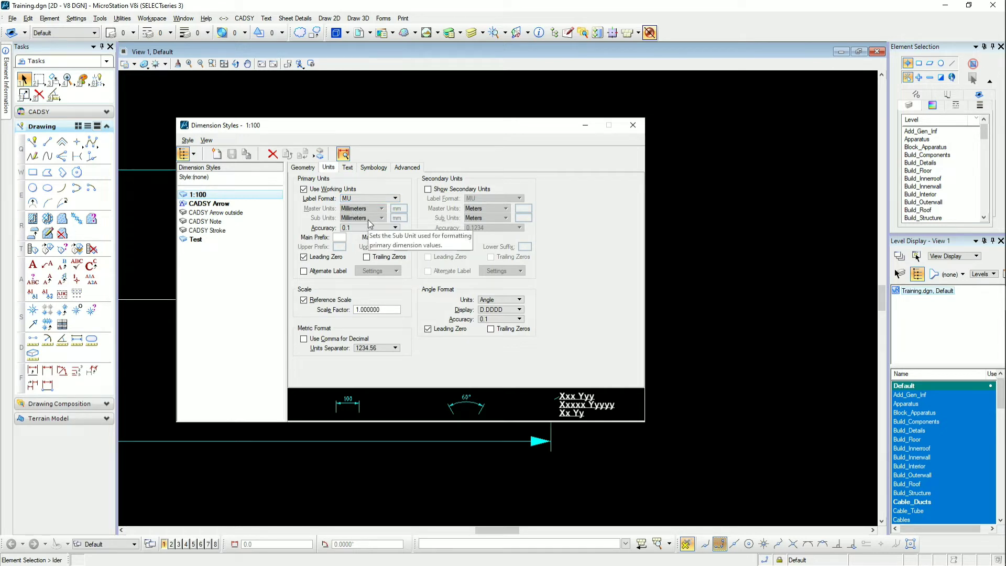
# Enable the text height and width overrides of the CADSY 20 text style in the 1:100 dimension style.
pyautogui.click(348, 167)
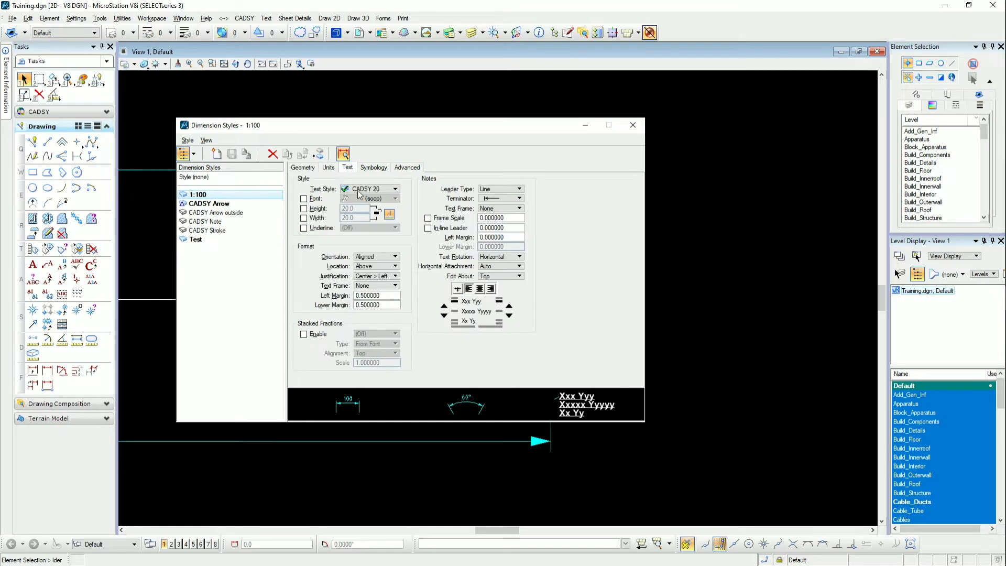
pyautogui.click(303, 209)
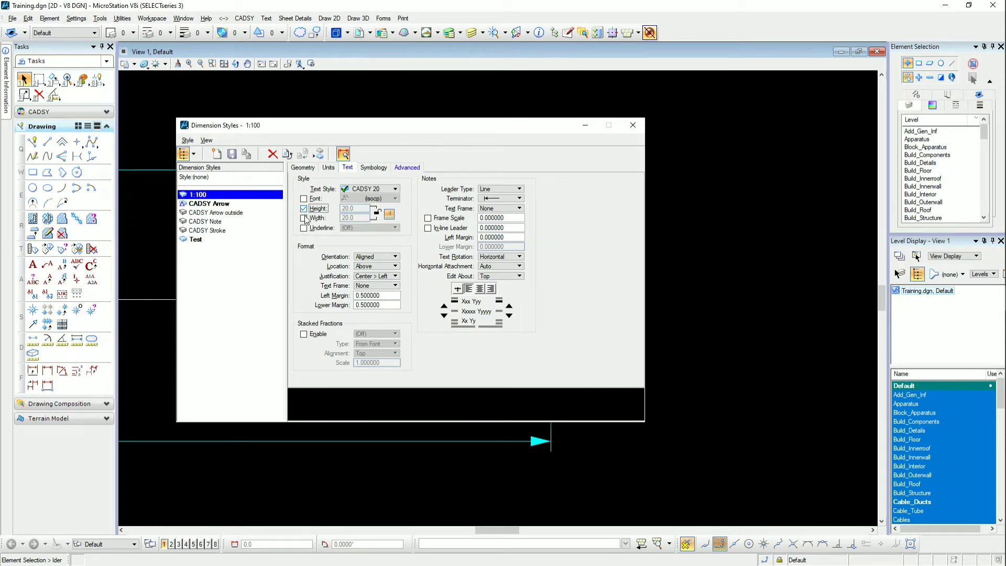
pyautogui.click(304, 219)
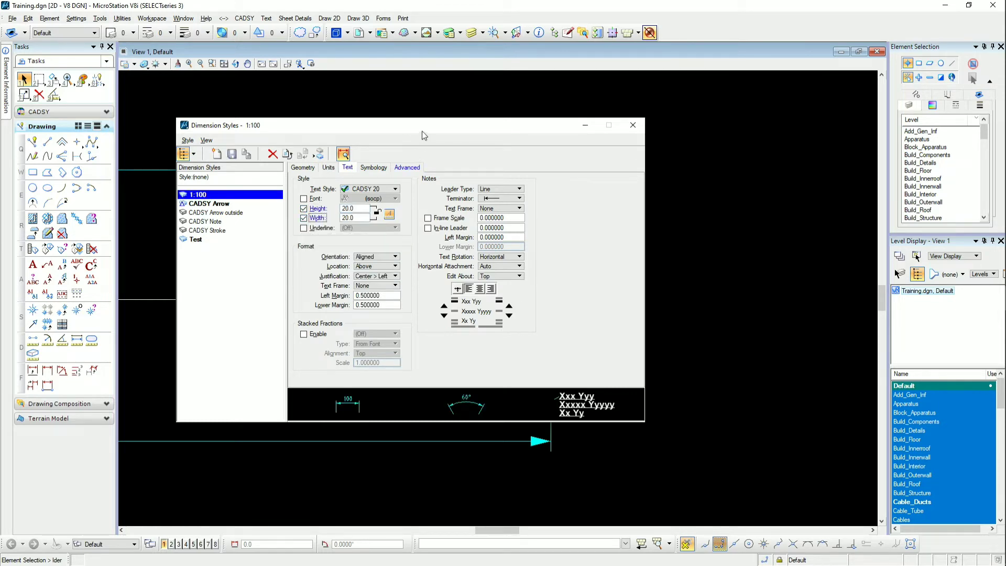
# Set the 1:100 style's text height and width to 50 and save the change to all existing dimensions.
pyautogui.moveTo(422, 131); pyautogui.dragTo(517, 336)
pyautogui.press('3')
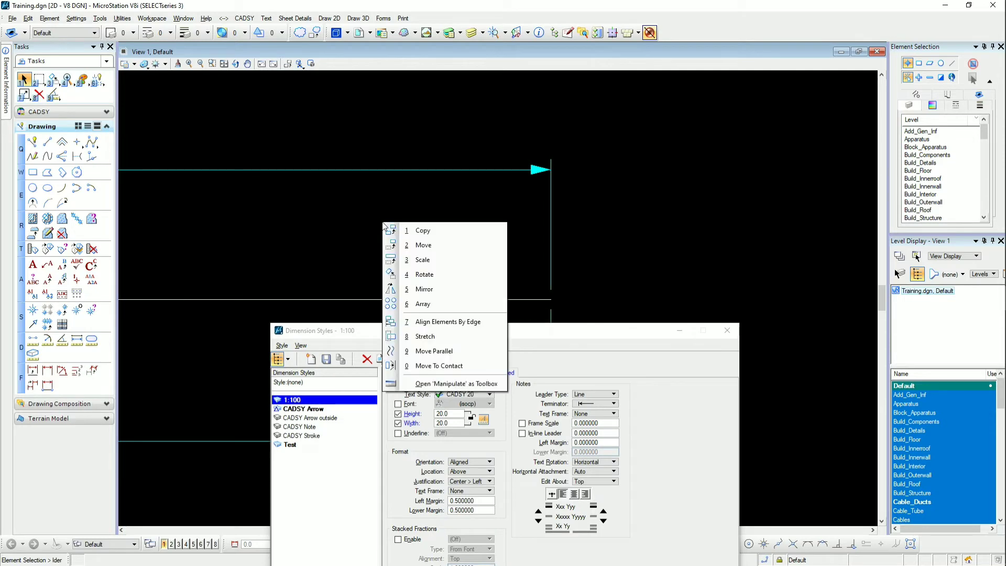
pyautogui.press('4')
pyautogui.press('4')
pyautogui.press('5')
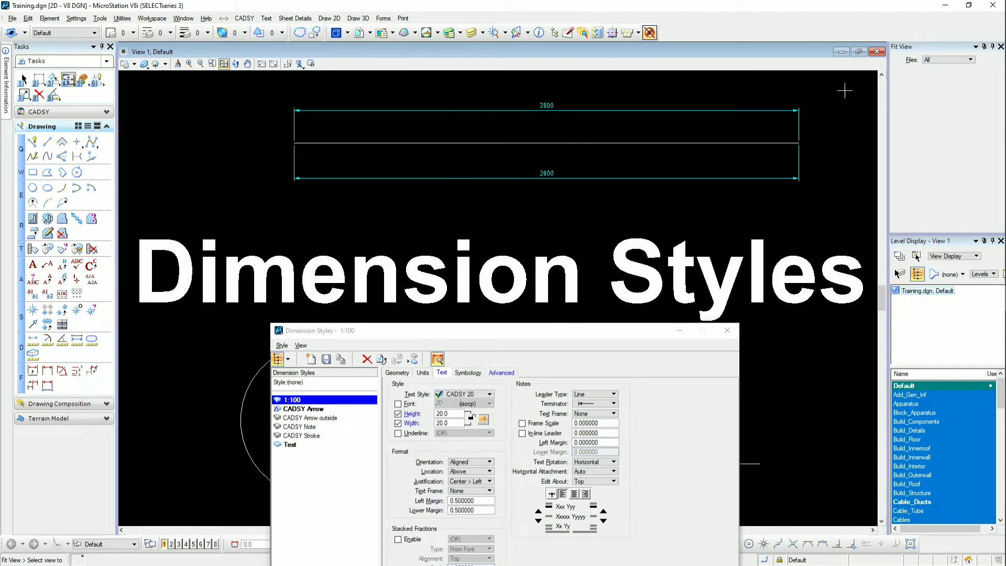
pyautogui.click(189, 63)
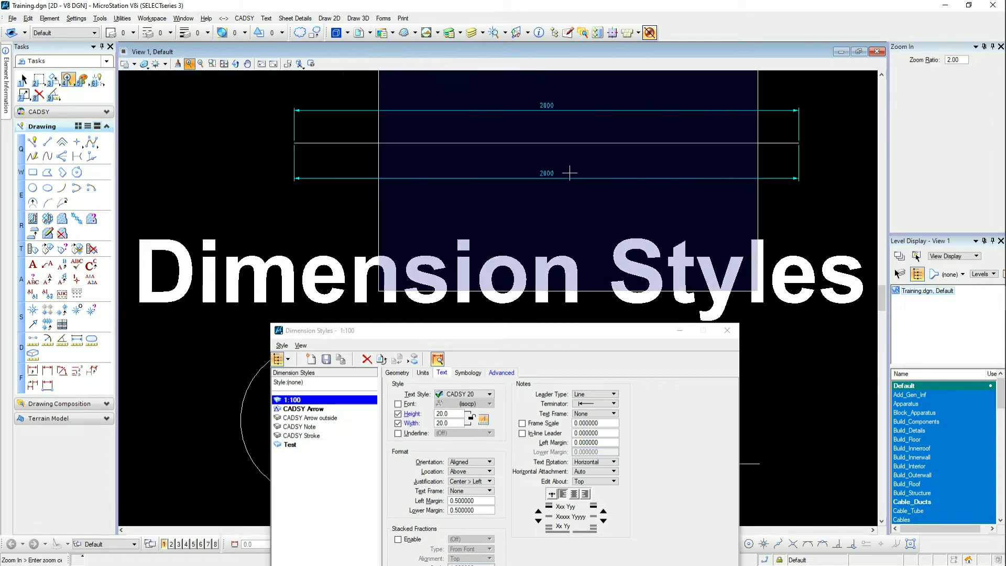
pyautogui.click(550, 169)
pyautogui.rightClick(505, 257)
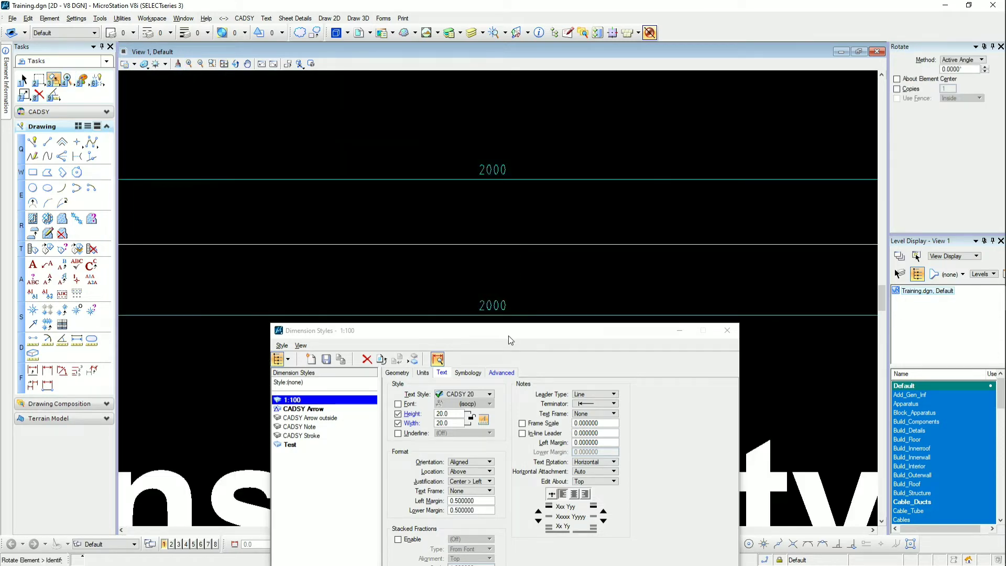
pyautogui.moveTo(506, 330); pyautogui.dragTo(203, 158)
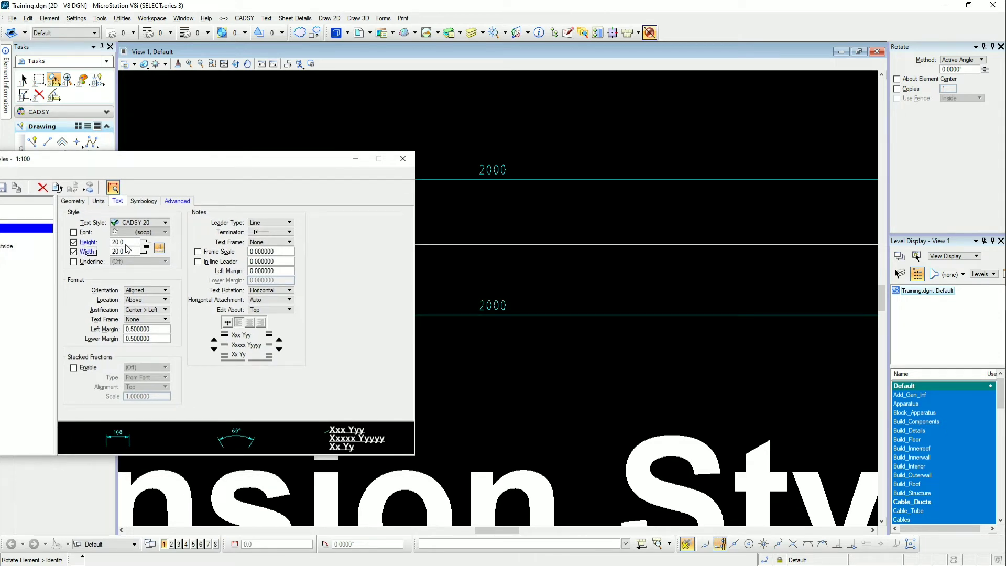
pyautogui.moveTo(126, 245); pyautogui.dragTo(106, 246)
pyautogui.press('Tab')
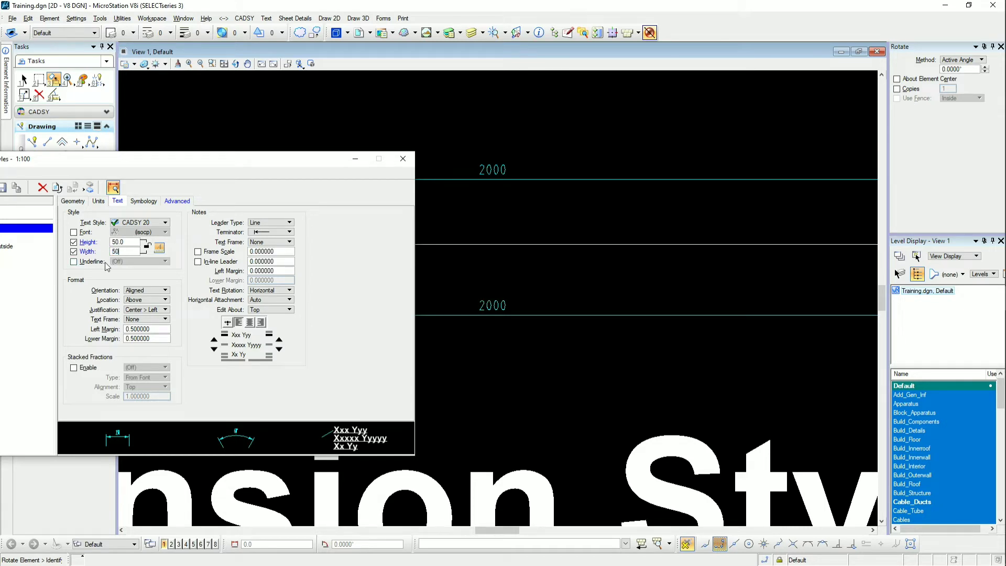
pyautogui.moveTo(108, 162); pyautogui.dragTo(122, 159)
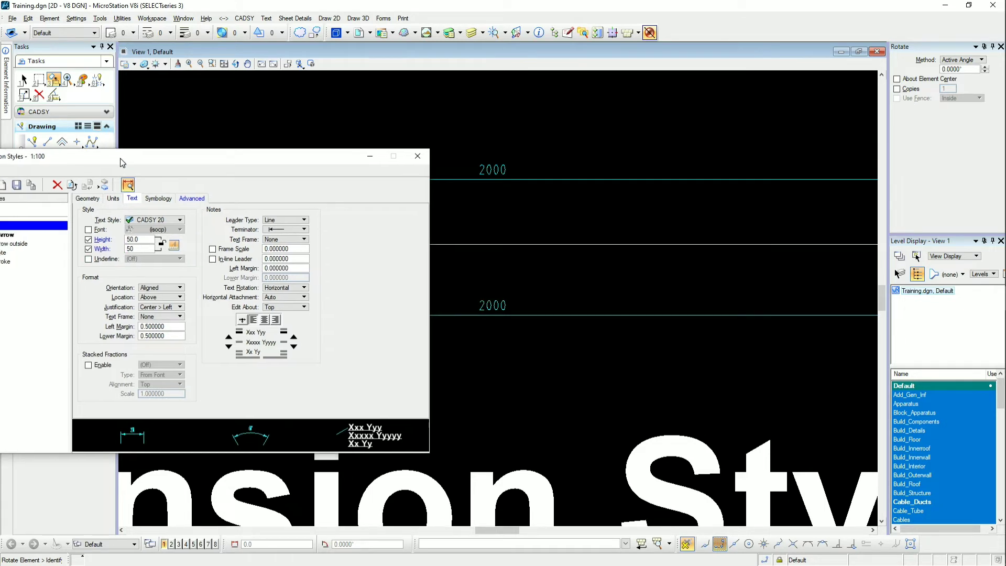
pyautogui.click(17, 185)
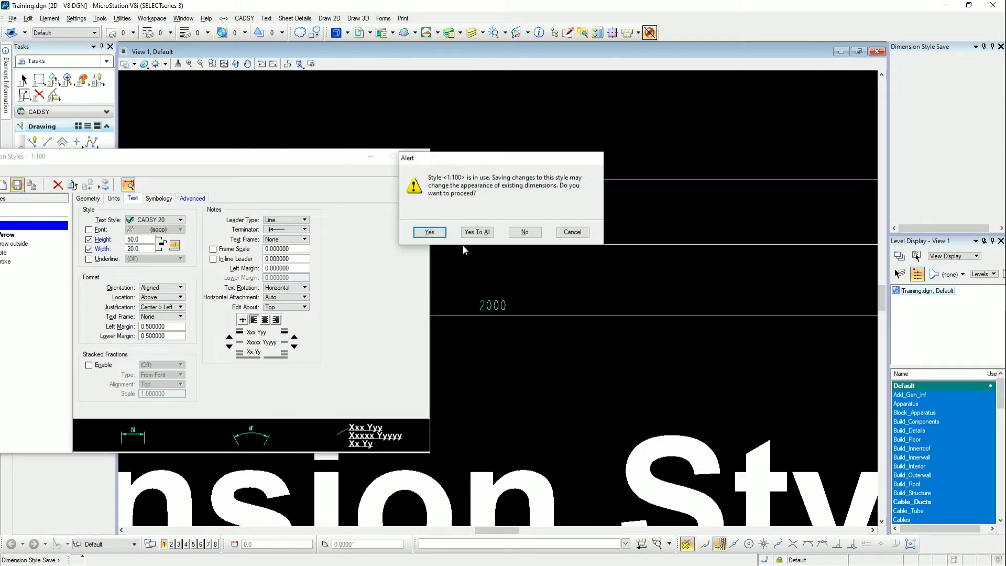
pyautogui.click(476, 231)
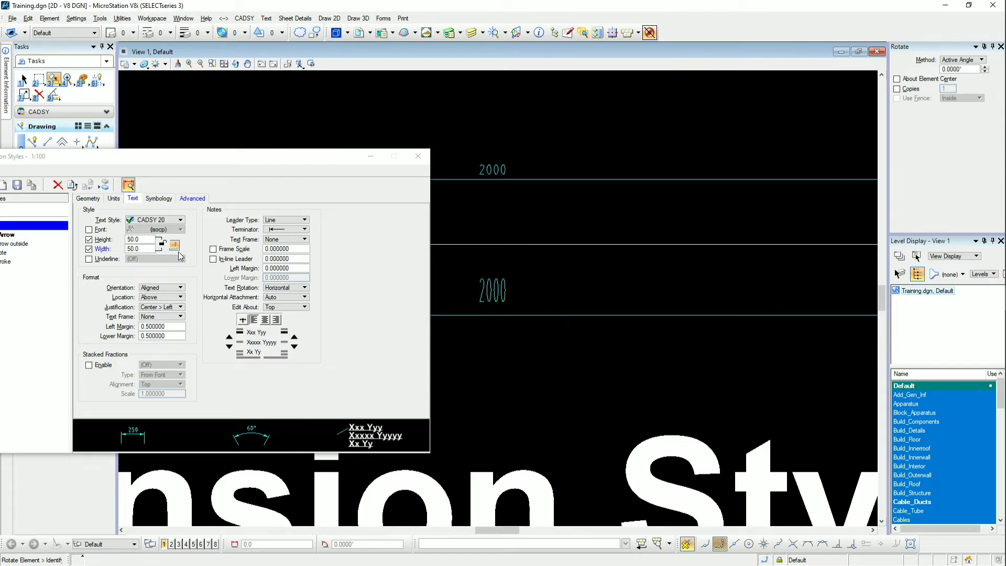
# Set the 1:100 style's text height and width to 10 and save the change to all existing dimensions.
pyautogui.doubleClick(128, 239)
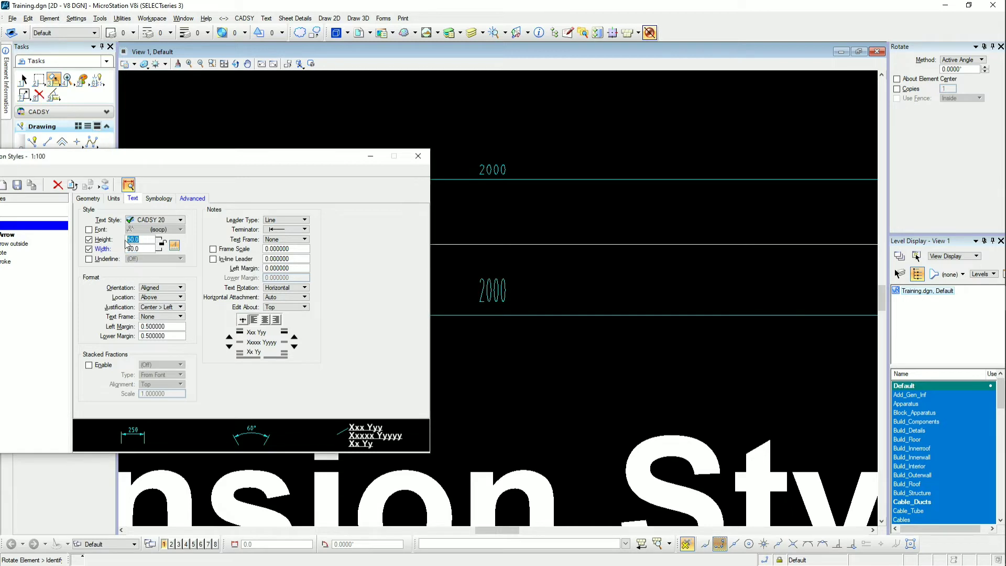
pyautogui.write('10')
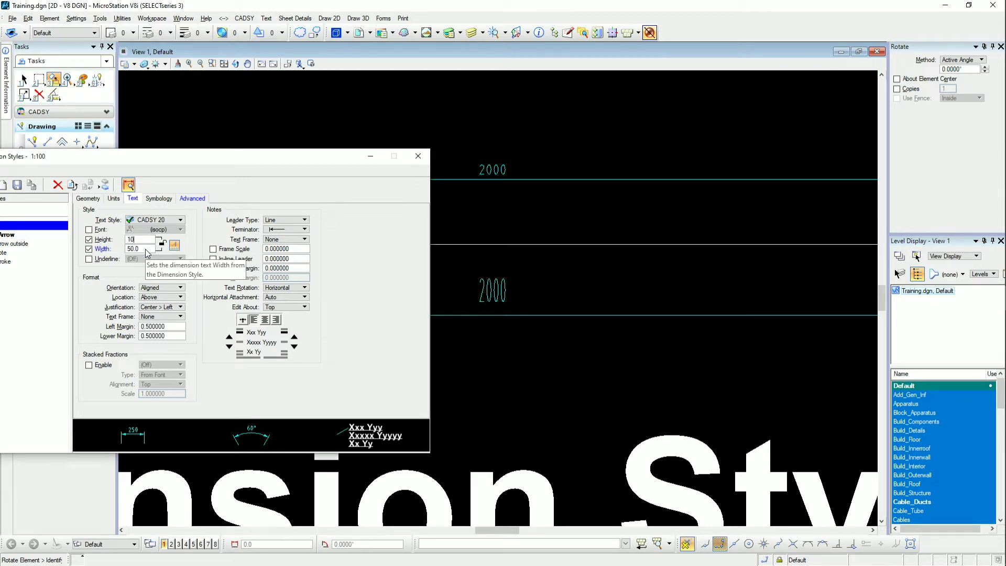
pyautogui.press('Tab')
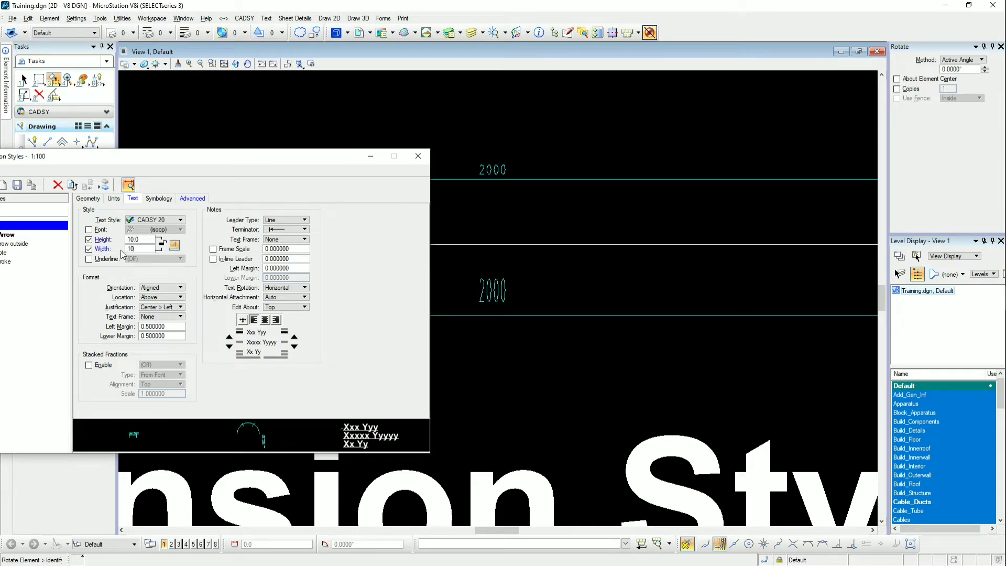
pyautogui.click(17, 184)
pyautogui.click(472, 233)
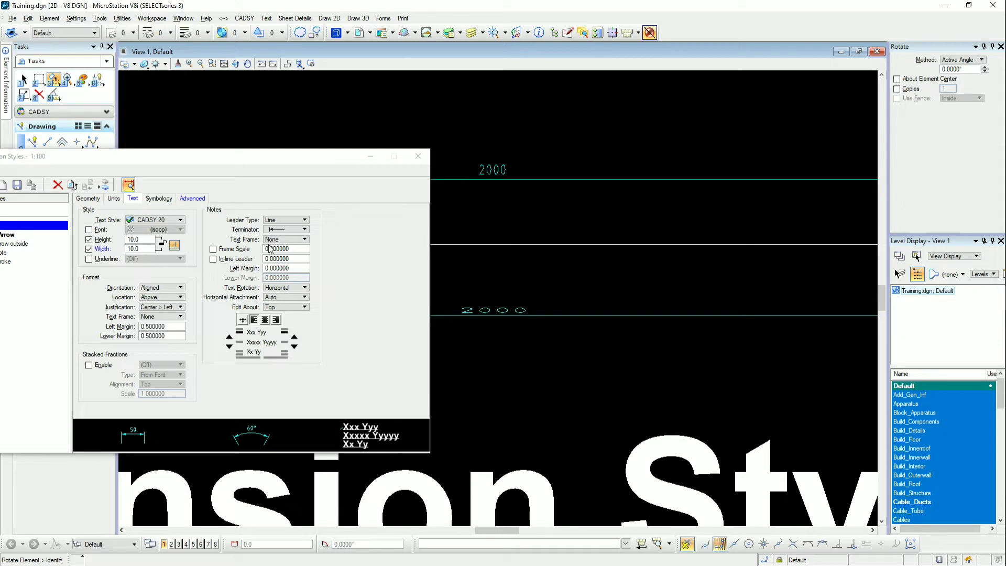
# Undo the text height and width changes made to the 1:100 dimension style.
pyautogui.click(479, 221)
pyautogui.hotkey('ctrl', 'z')
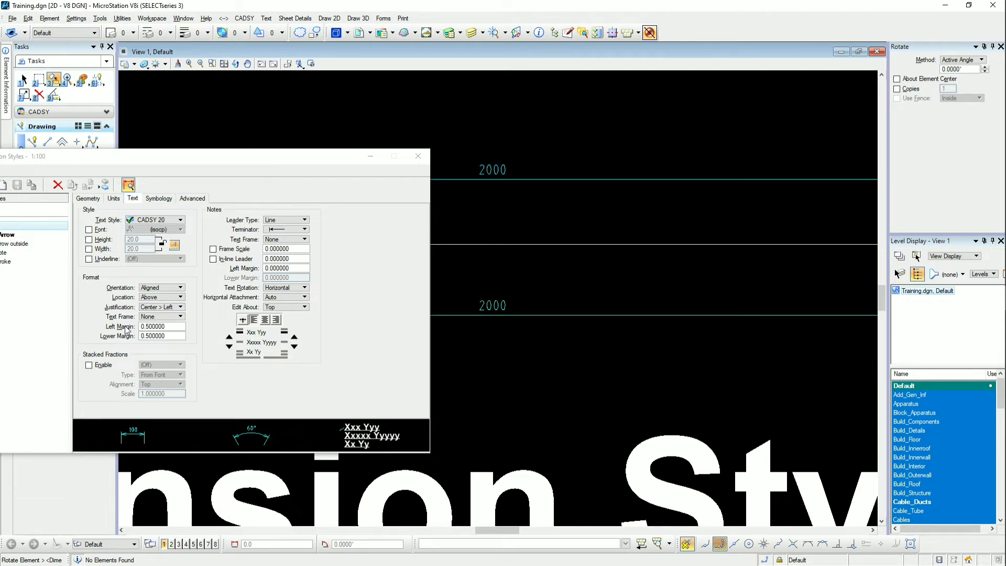
pyautogui.click(92, 309)
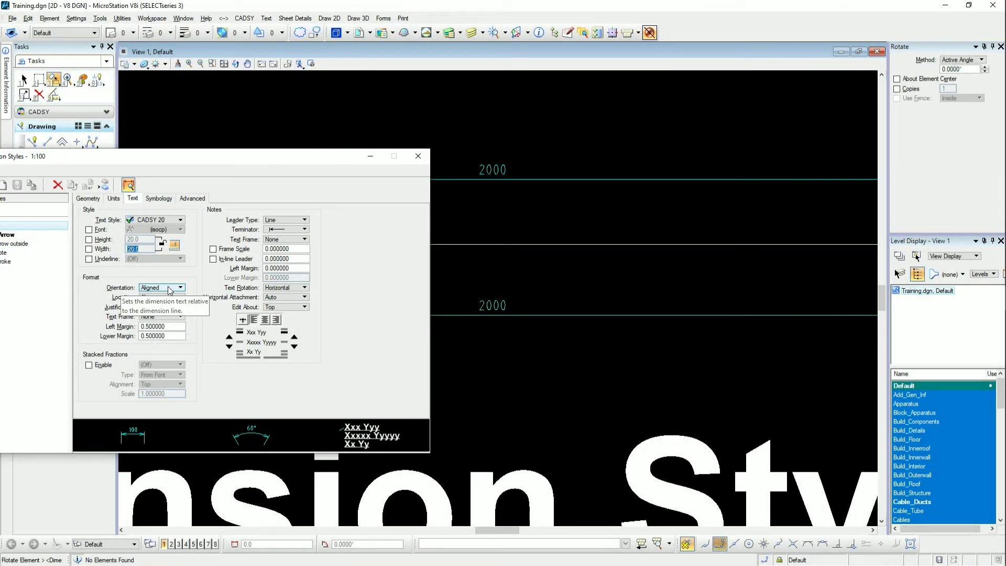
pyautogui.click(170, 291)
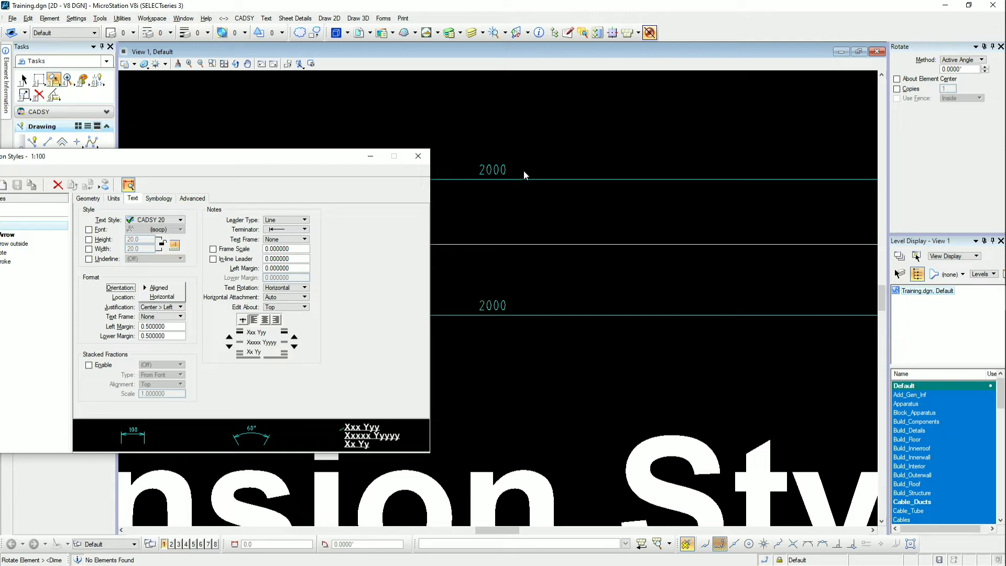
pyautogui.click(93, 305)
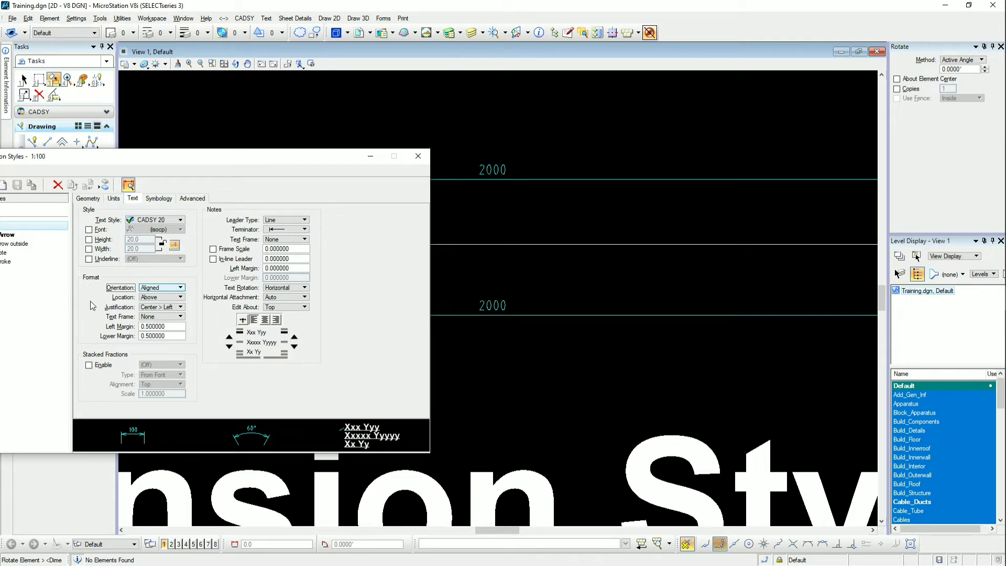
# Set the 1:100 style's dimension text location to Outside and save the change to all existing dimensions.
pyautogui.click(160, 299)
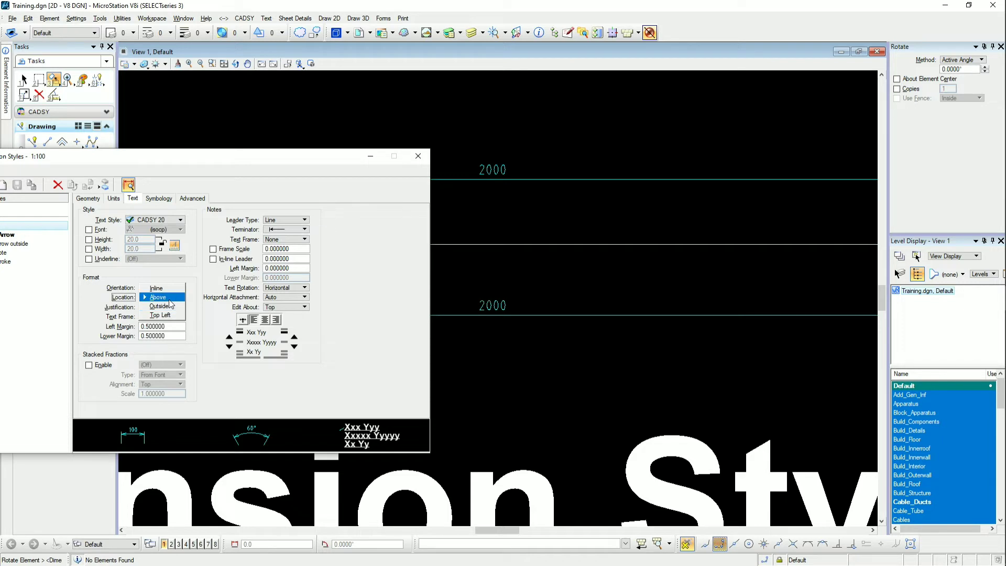
pyautogui.click(170, 305)
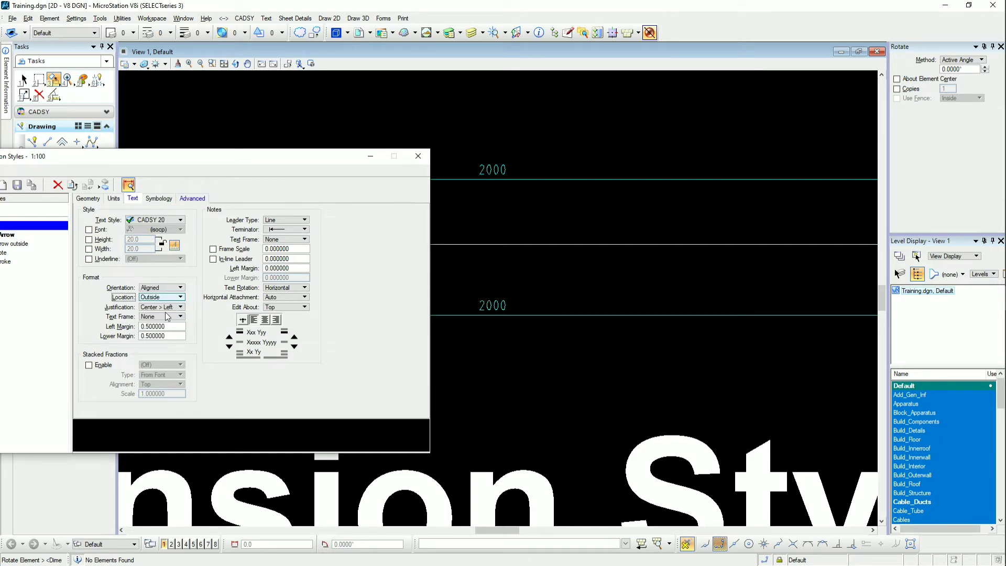
pyautogui.click(16, 185)
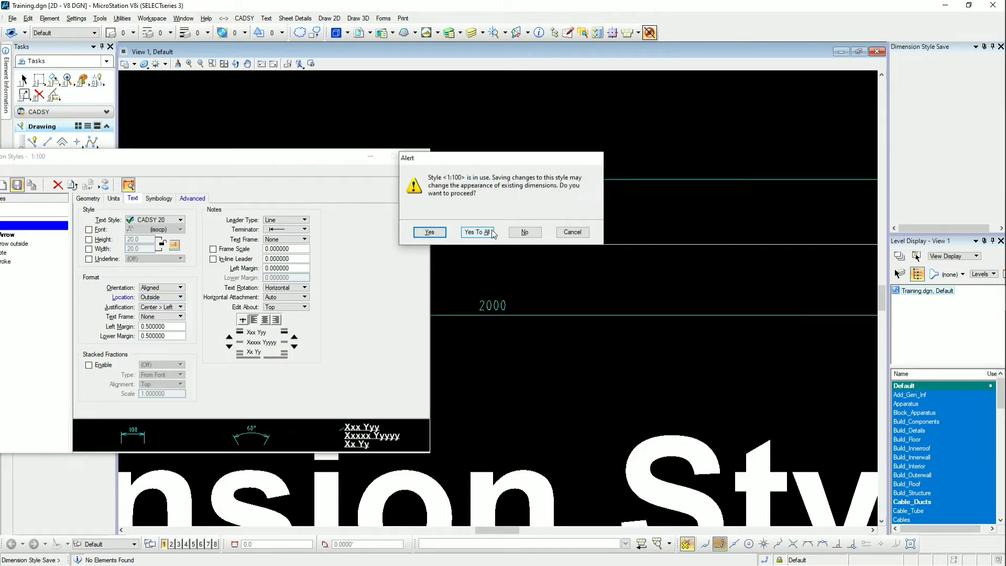
pyautogui.click(475, 231)
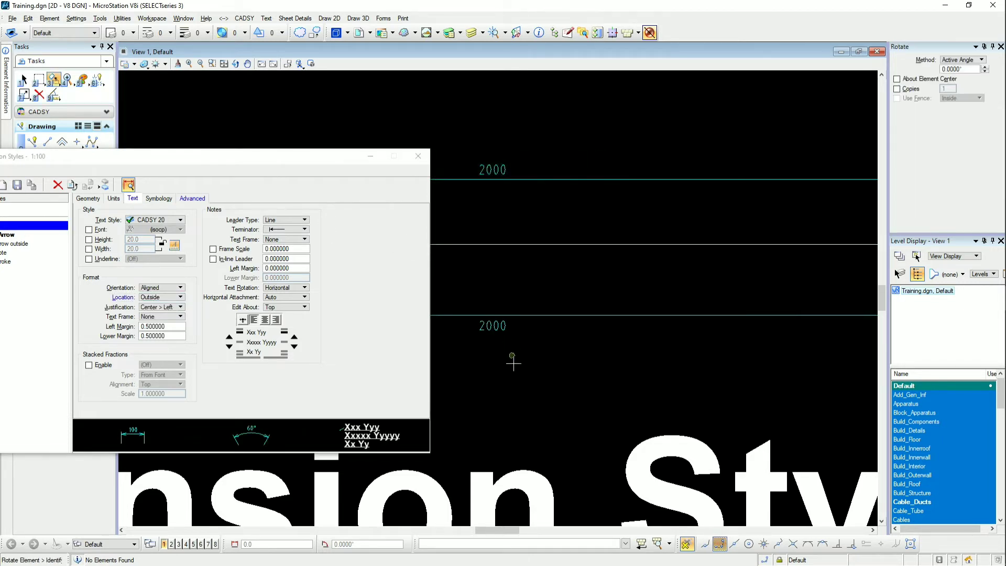
# Set the 1:100 style's dimension text location back to Above and save it to all existing dimensions.
pyautogui.click(178, 297)
pyautogui.click(176, 289)
pyautogui.click(16, 185)
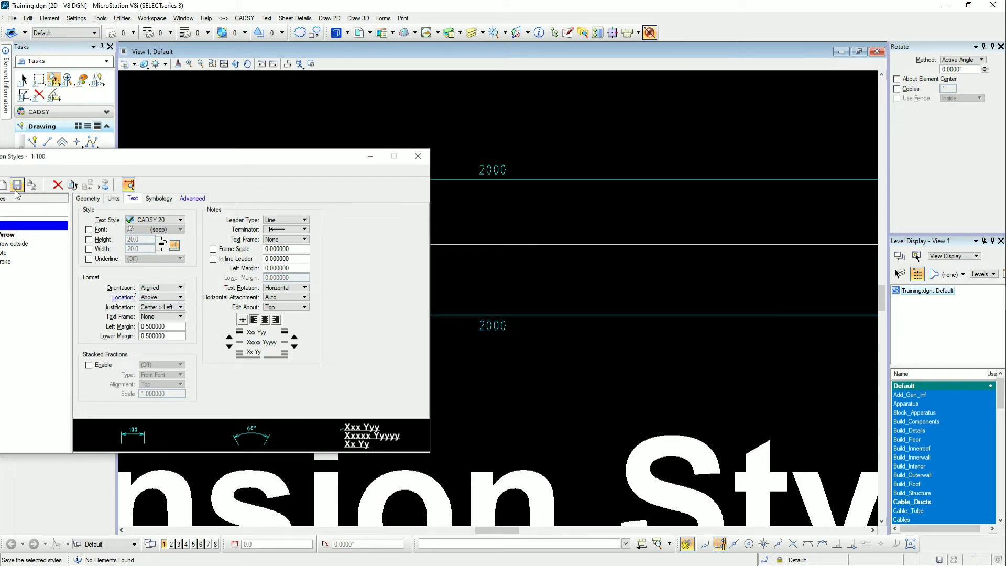
pyautogui.click(476, 232)
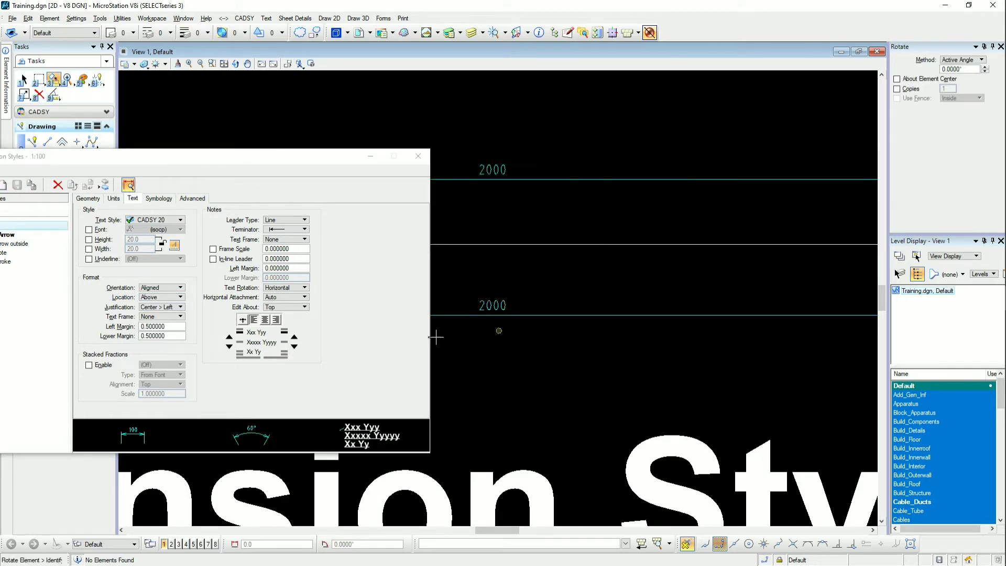
pyautogui.click(161, 308)
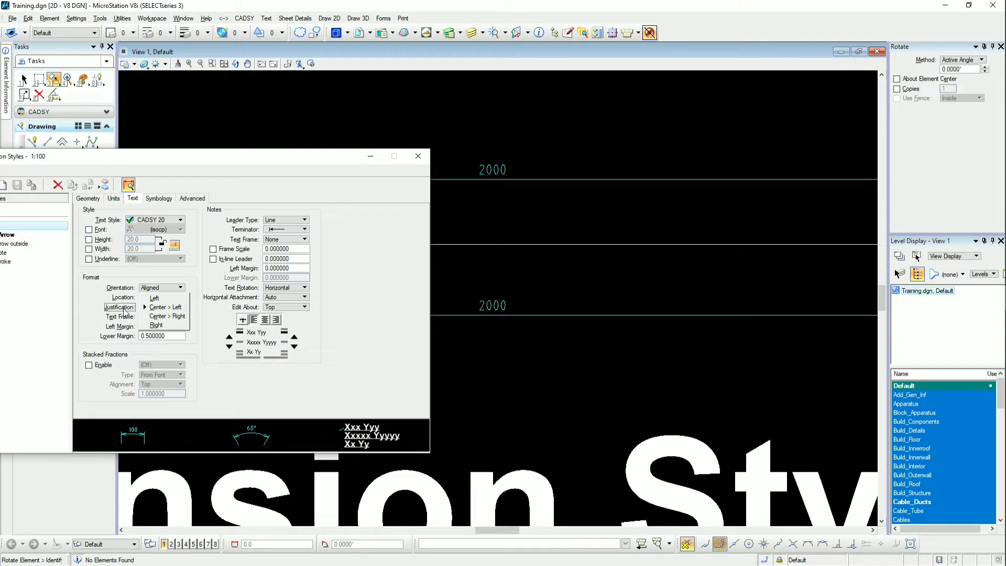
pyautogui.click(98, 313)
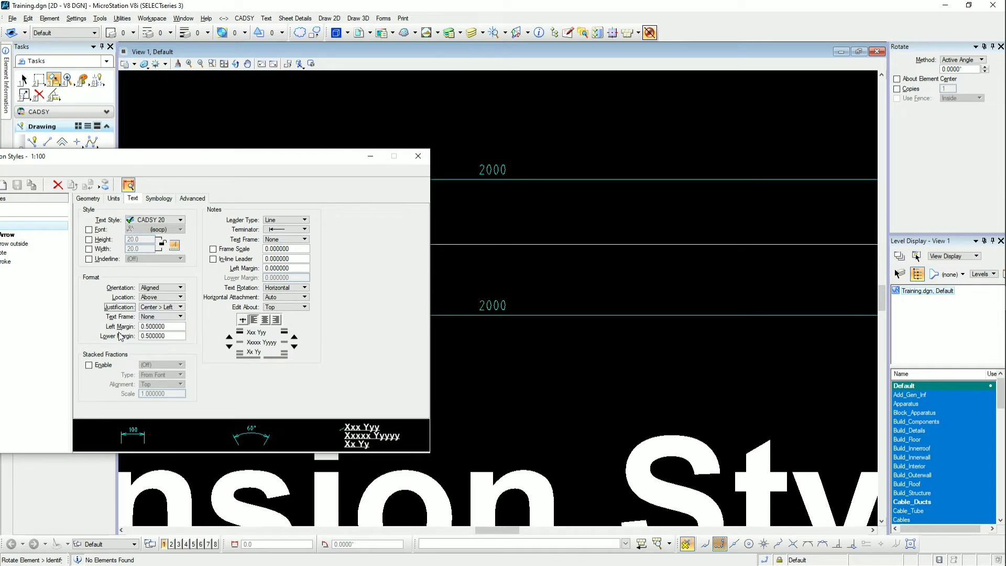
# Set the text frame of the 1:100 style's dimension text to Box and save it to all existing dimensions.
pyautogui.click(160, 317)
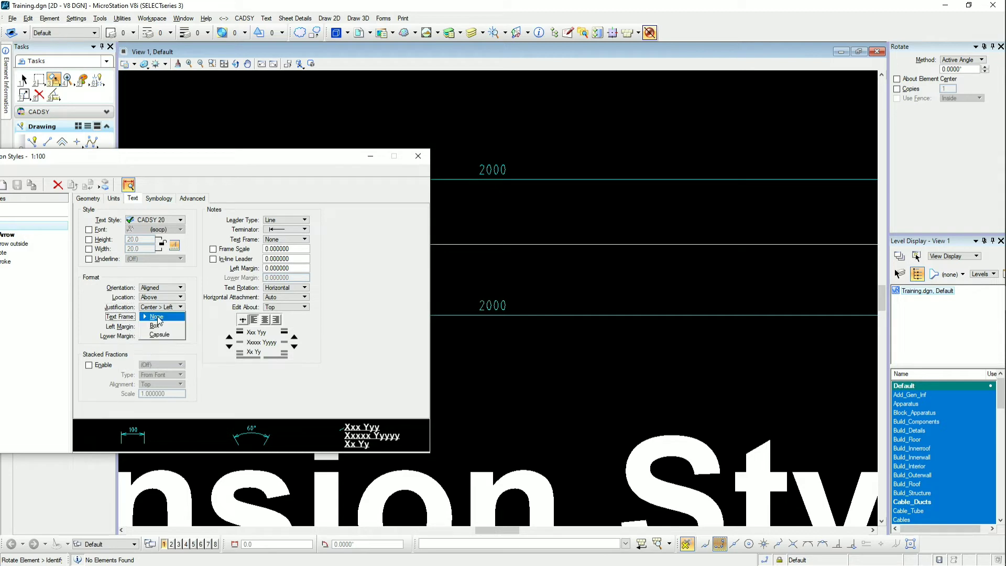
pyautogui.click(159, 326)
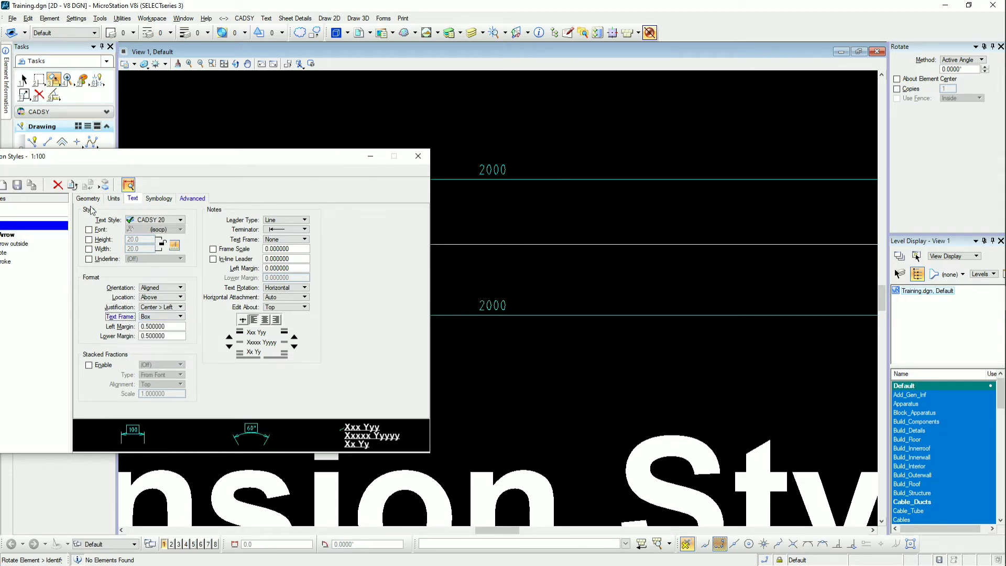
pyautogui.click(17, 184)
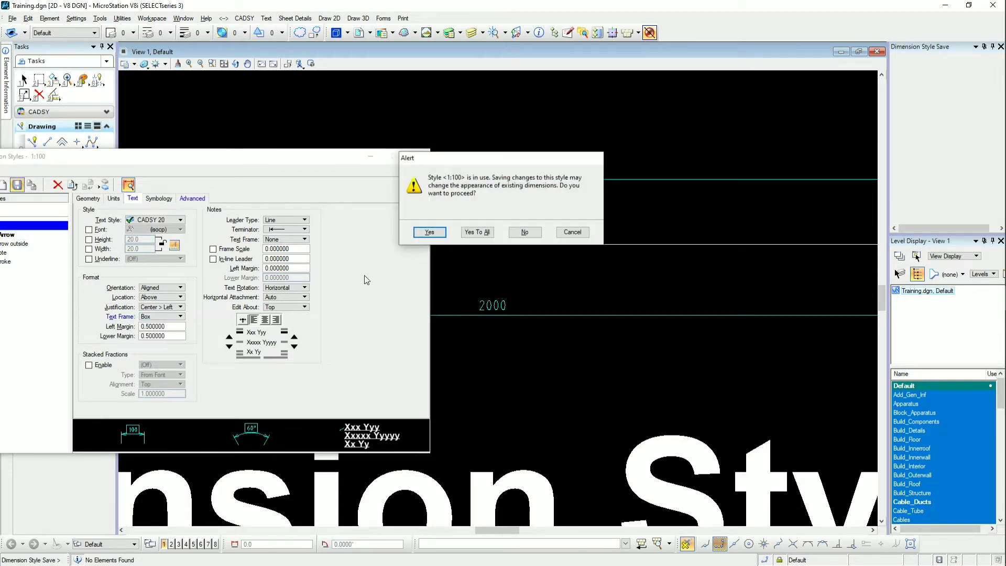
pyautogui.click(475, 233)
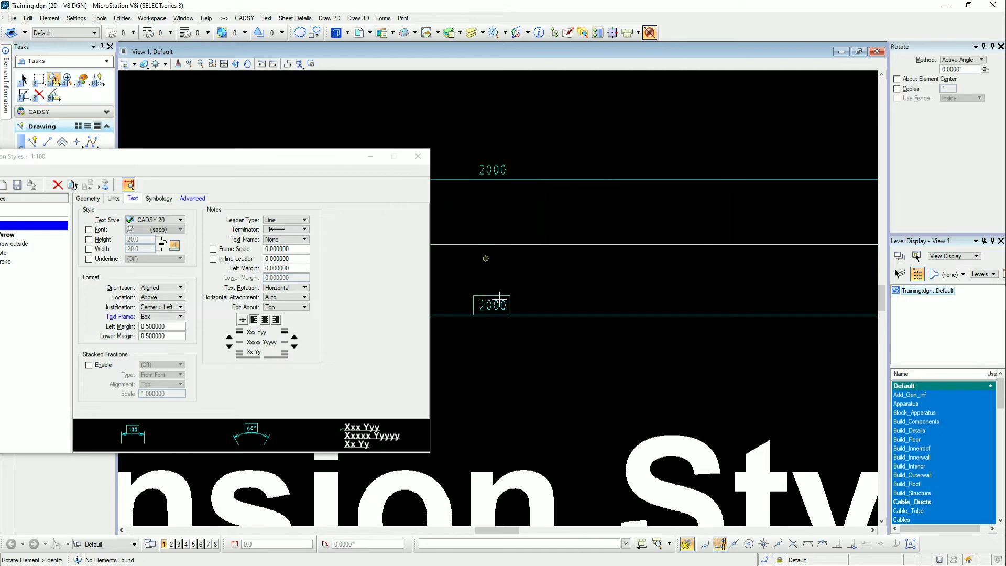
# Set the 1:100 style's dimension text frame back to None and save the change to all existing dimensions.
pyautogui.click(170, 316)
pyautogui.click(172, 310)
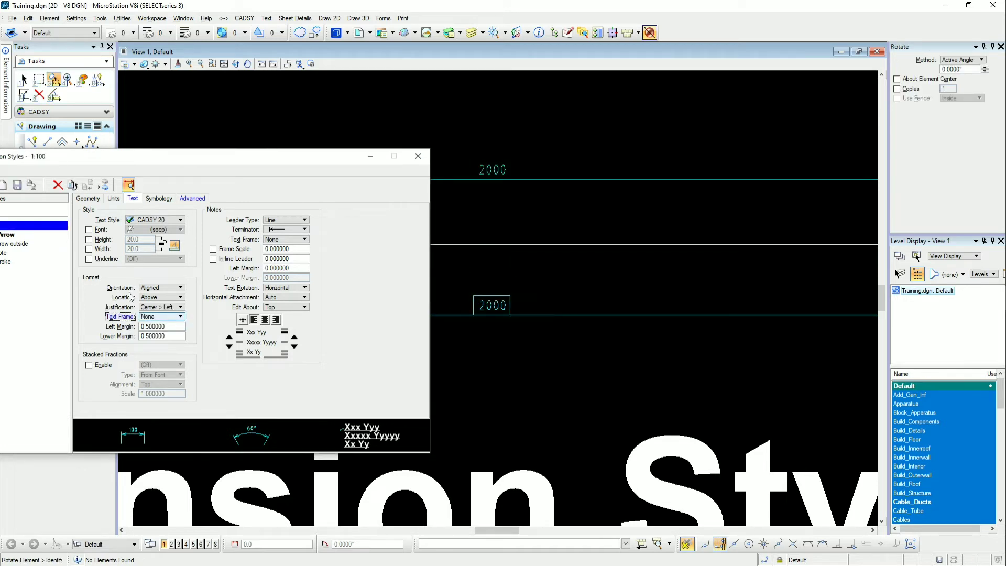
pyautogui.click(17, 184)
pyautogui.click(474, 235)
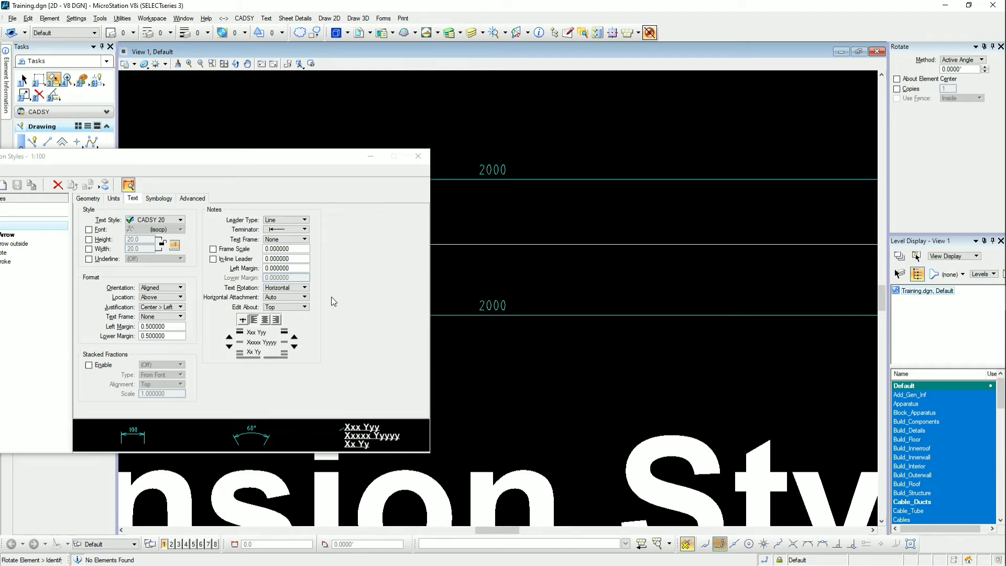
# Set the 1:100 style's text symbology color to red (3) and save the change to all existing dimensions.
pyautogui.click(156, 199)
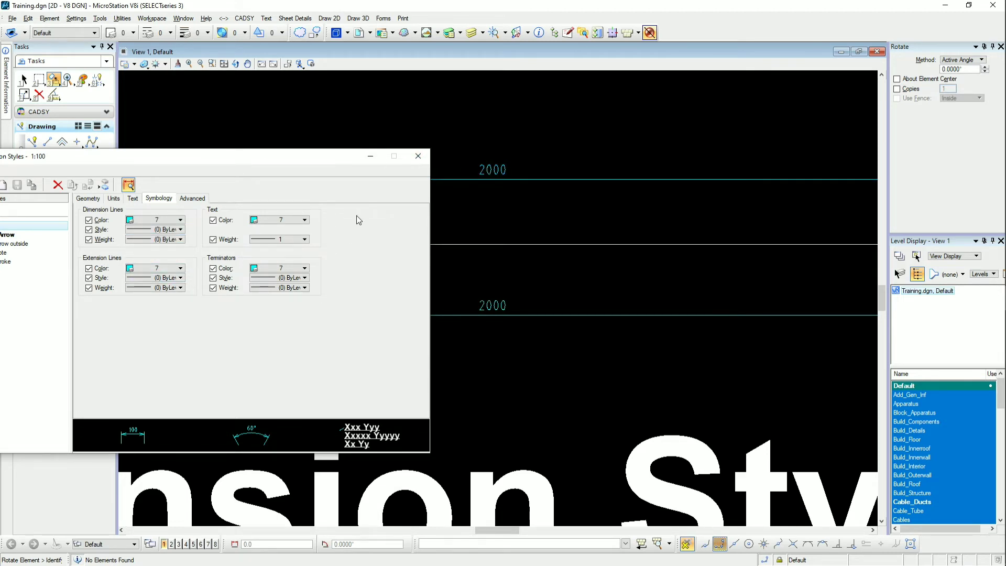
pyautogui.moveTo(305, 157); pyautogui.dragTo(612, 249)
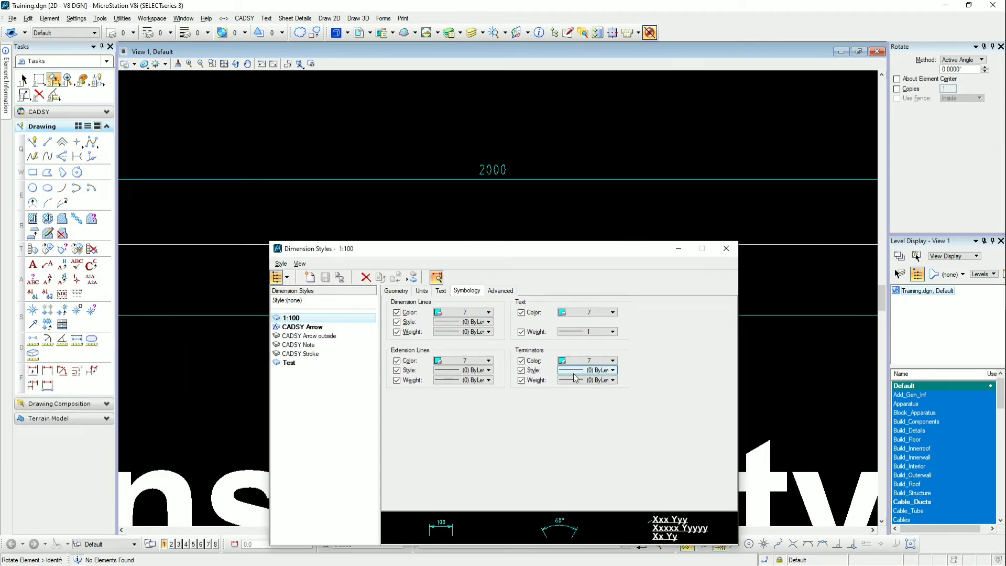
pyautogui.click(589, 314)
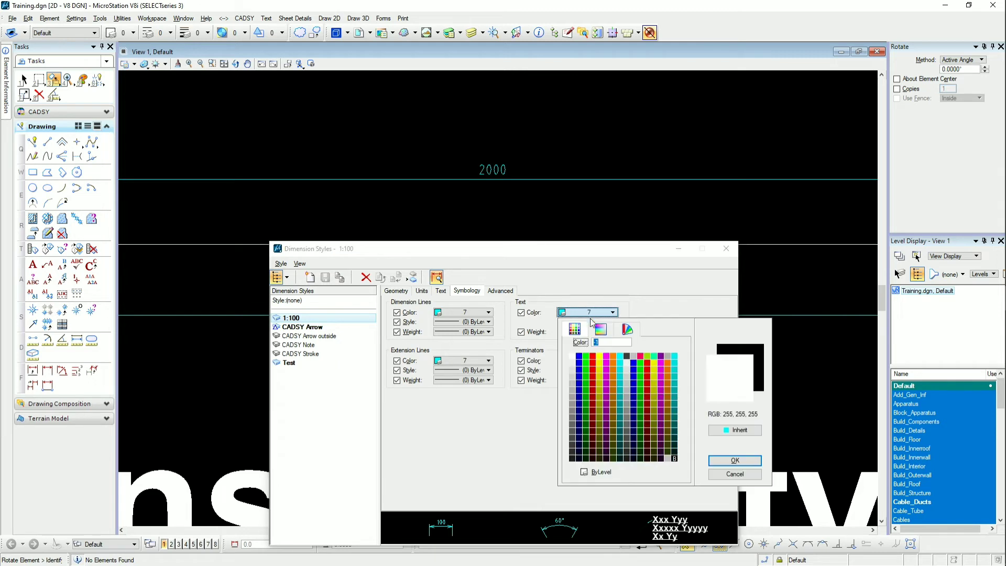
pyautogui.click(596, 360)
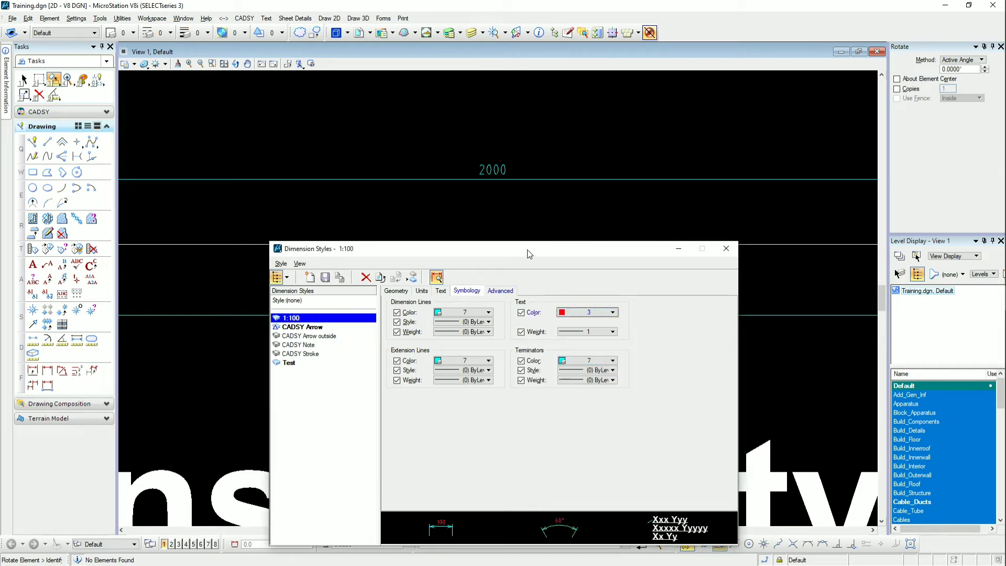
pyautogui.moveTo(527, 256); pyautogui.dragTo(236, 230)
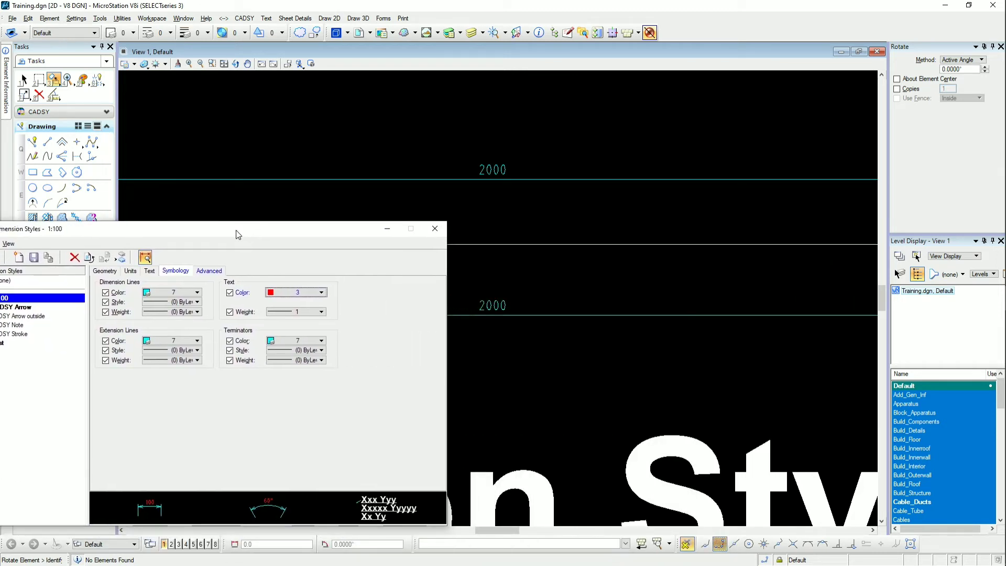
pyautogui.click(34, 258)
pyautogui.click(478, 233)
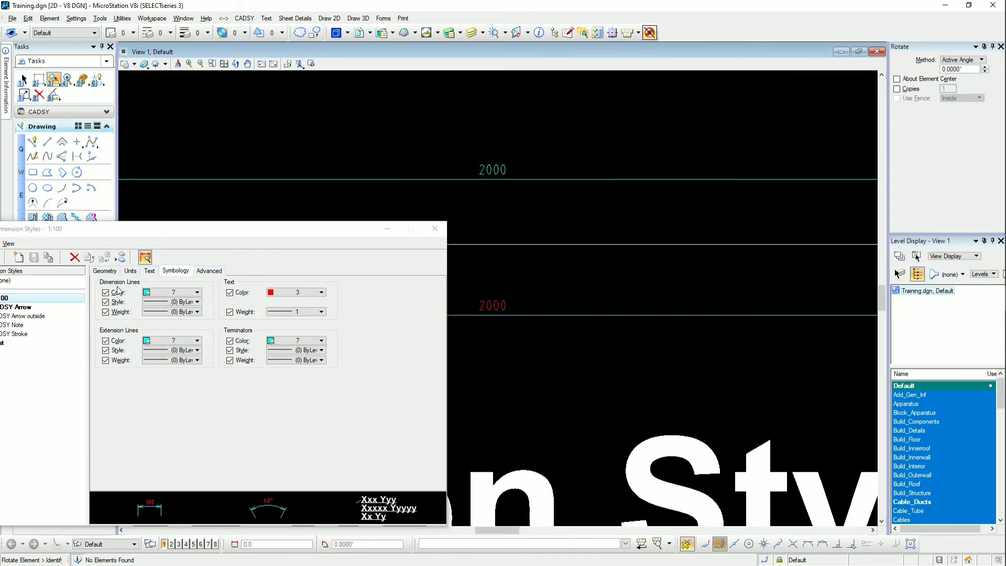
# Set the 1:100 style's dimension line color to blue (1) and save the change to all existing dimensions.
pyautogui.click(181, 292)
pyautogui.click(315, 441)
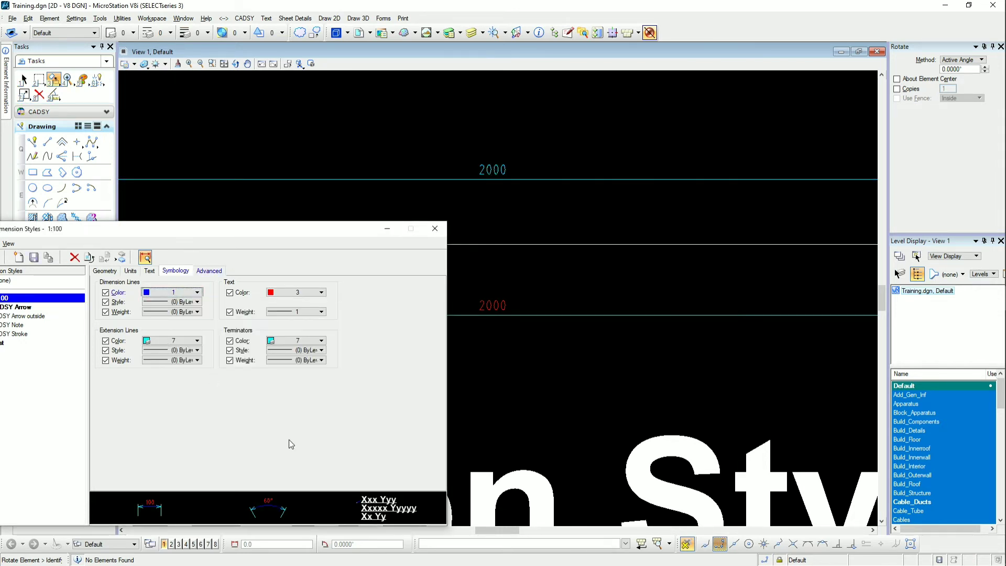
pyautogui.click(33, 258)
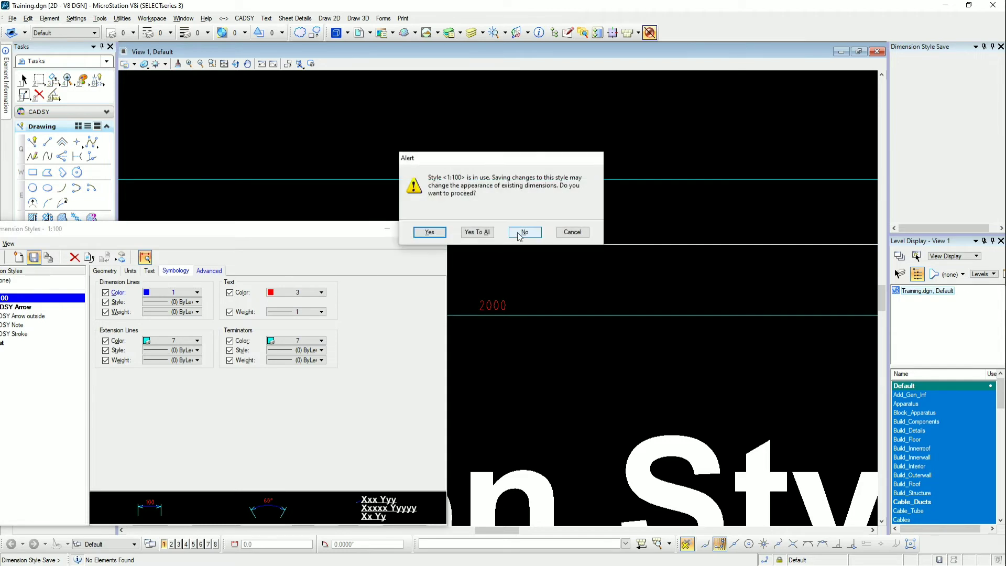
pyautogui.click(486, 234)
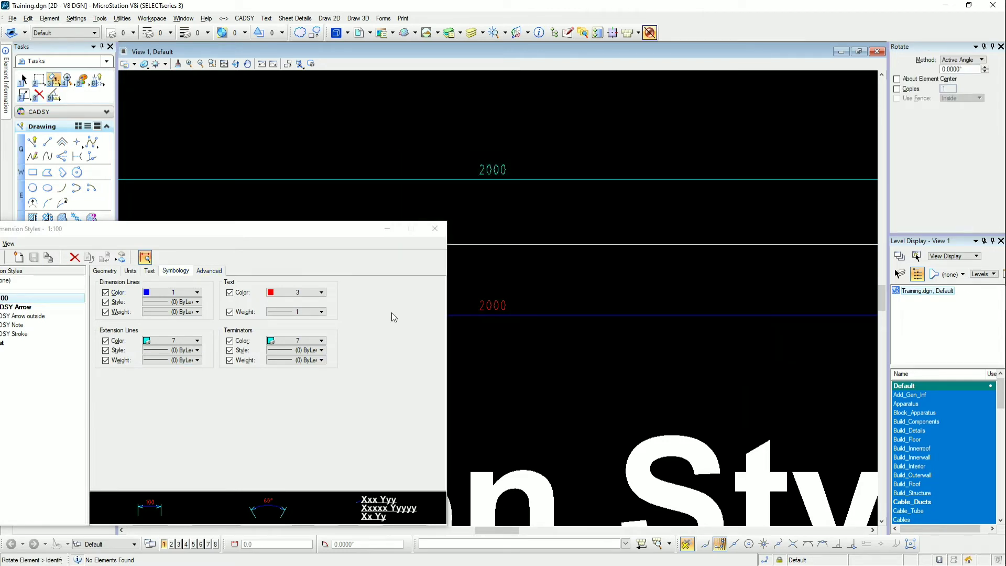
# Set the 1:100 style's extension line color to green (2) and save the change to all existing dimensions.
pyautogui.middleClick(571, 171)
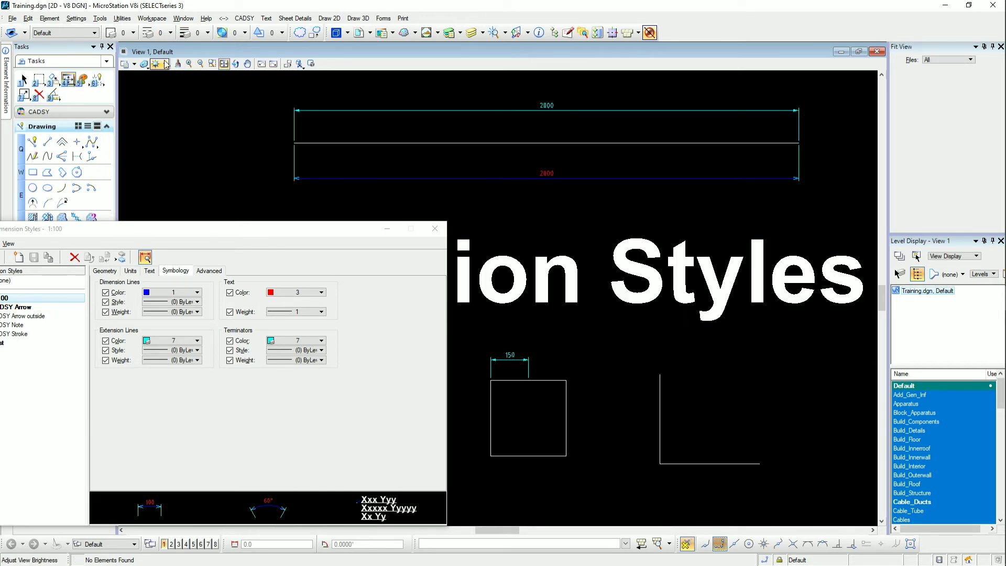
pyautogui.click(189, 63)
pyautogui.click(791, 140)
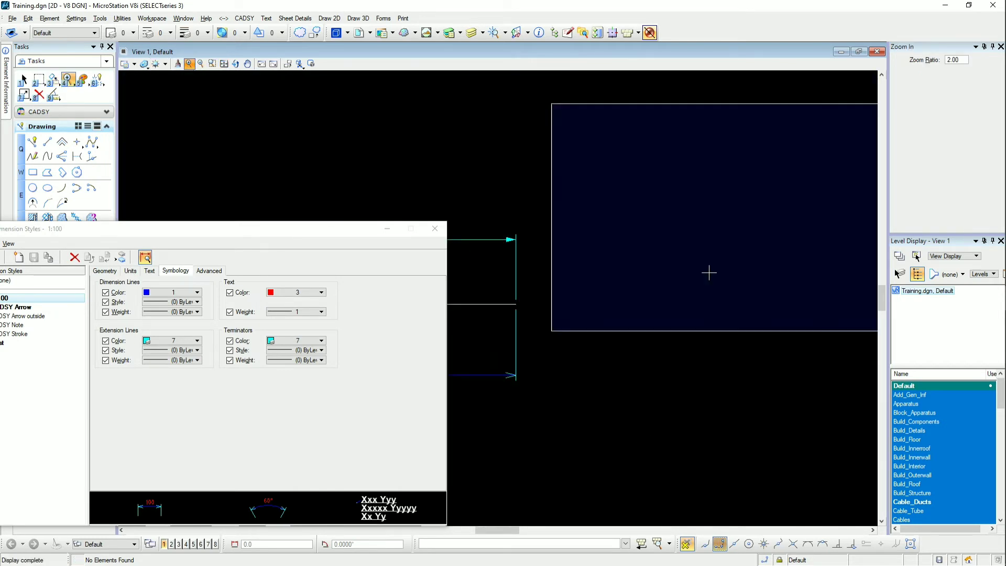
pyautogui.click(575, 309)
pyautogui.rightClick(536, 301)
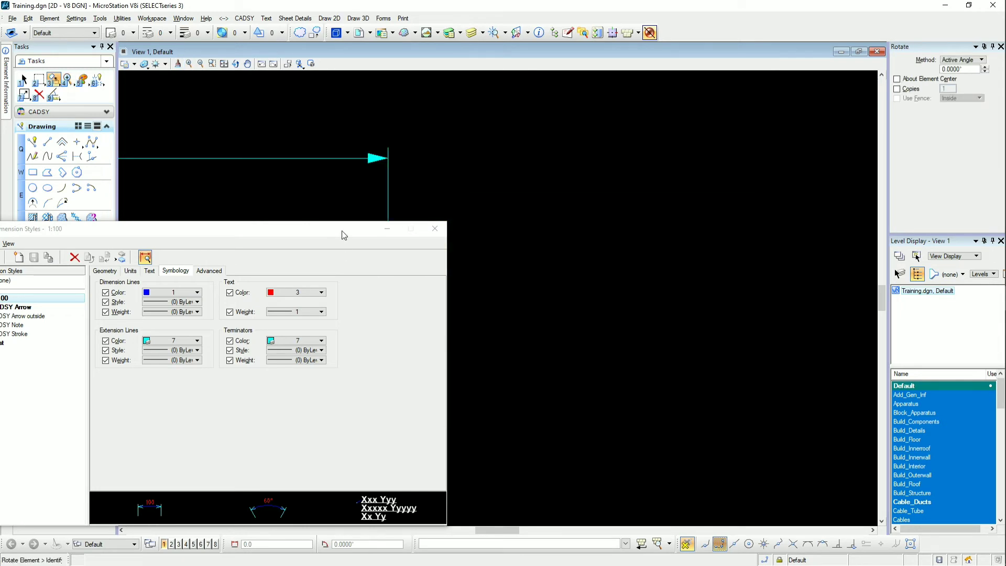
pyautogui.moveTo(341, 230); pyautogui.dragTo(856, 164)
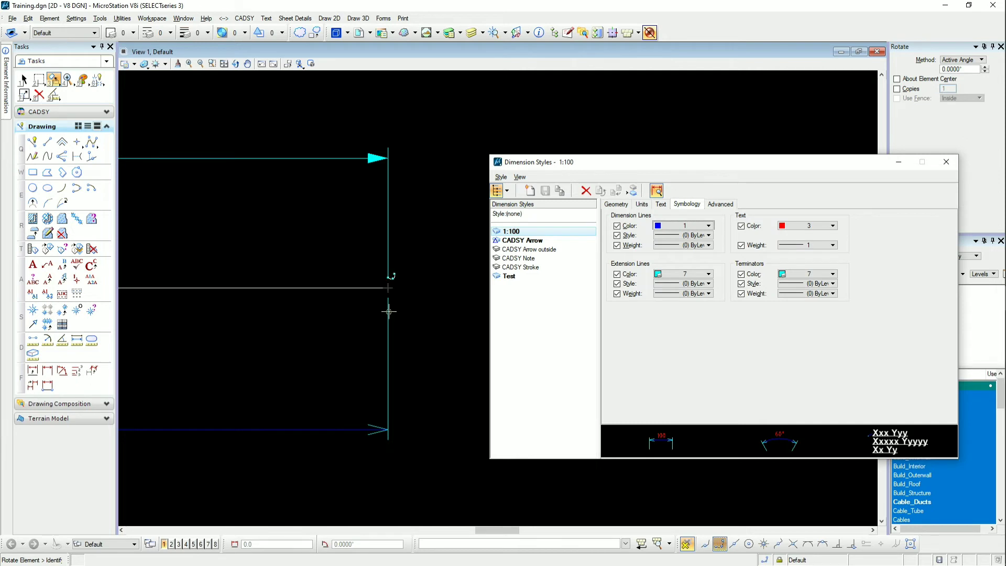
pyautogui.click(684, 275)
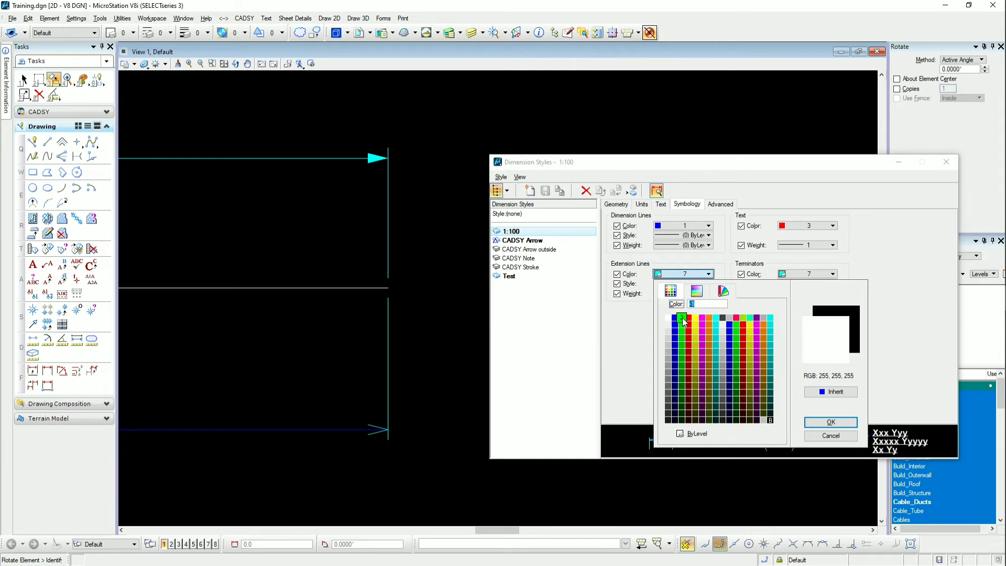
pyautogui.press('Escape')
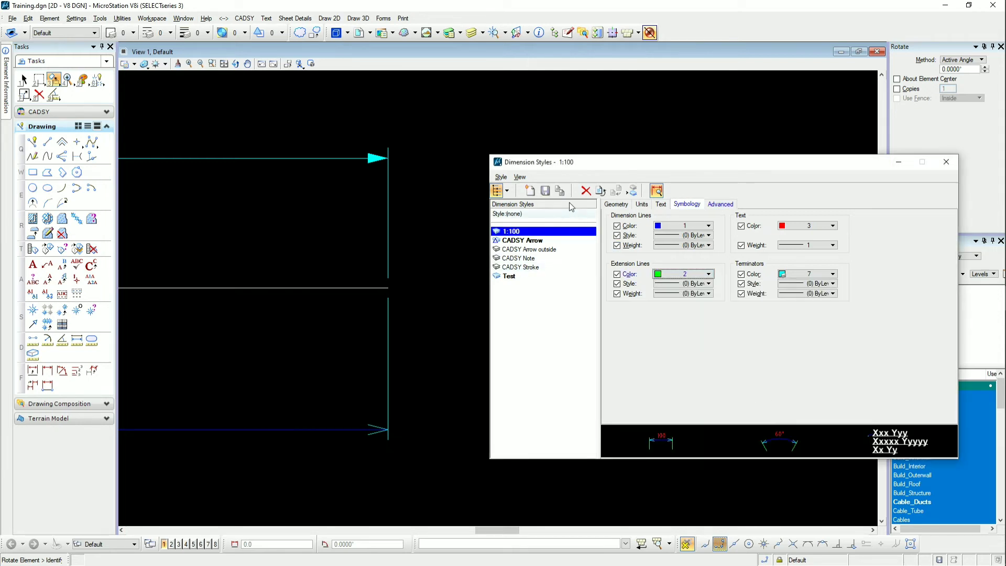
pyautogui.click(545, 192)
pyautogui.click(477, 232)
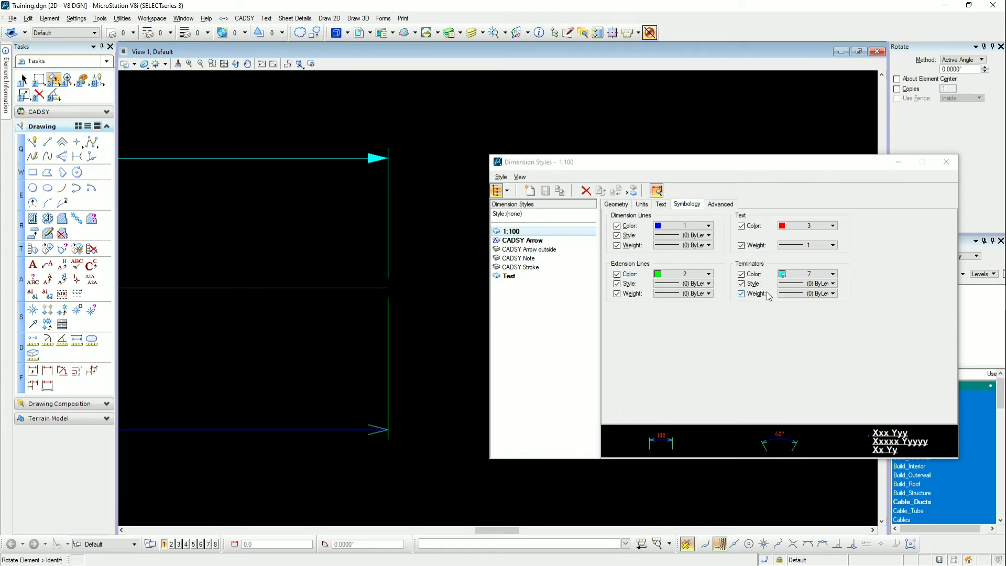
# Set the 1:100 style's terminator color to magenta (5) and save the change to all existing dimensions.
pyautogui.click(797, 275)
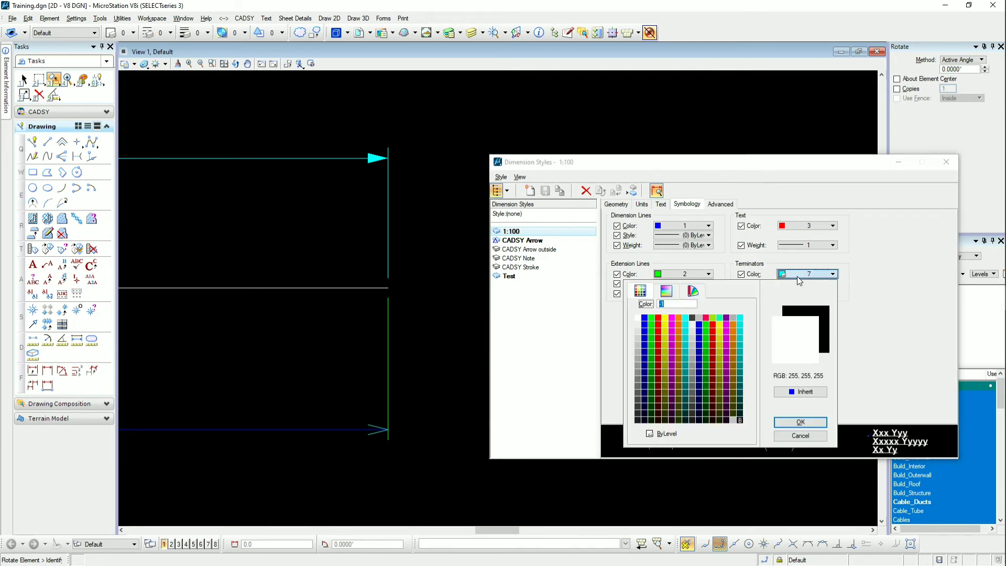
pyautogui.click(671, 317)
pyautogui.click(545, 191)
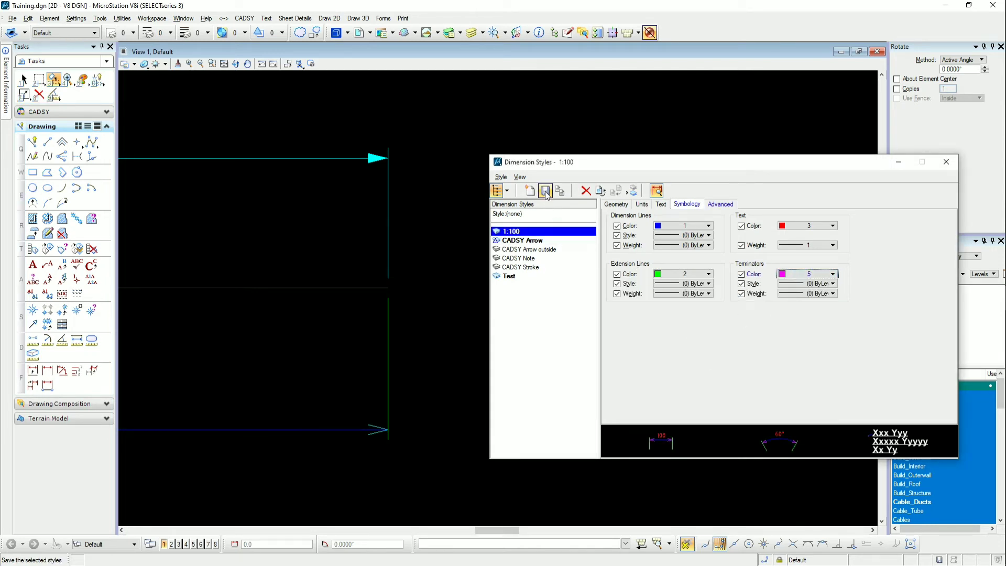
pyautogui.click(476, 233)
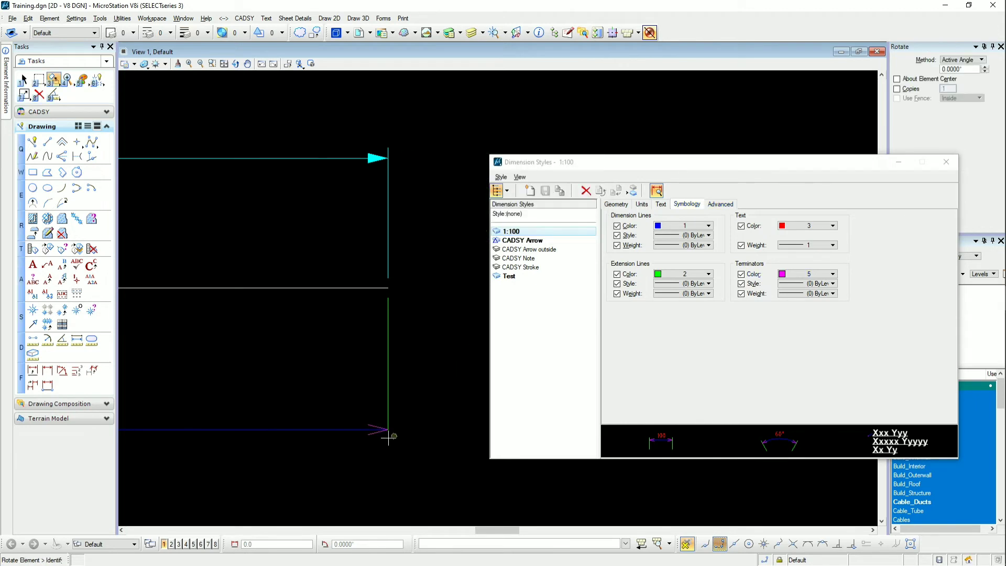
# Set the 1:100 style's terminator arrowhead to Filled and save the change to all existing dimensions.
pyautogui.click(616, 204)
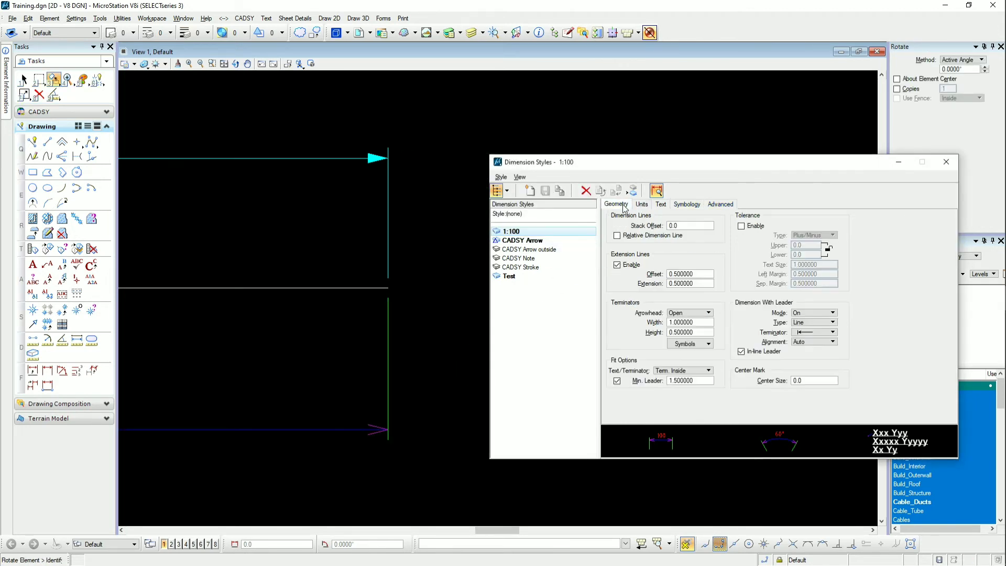
pyautogui.click(686, 313)
pyautogui.click(690, 331)
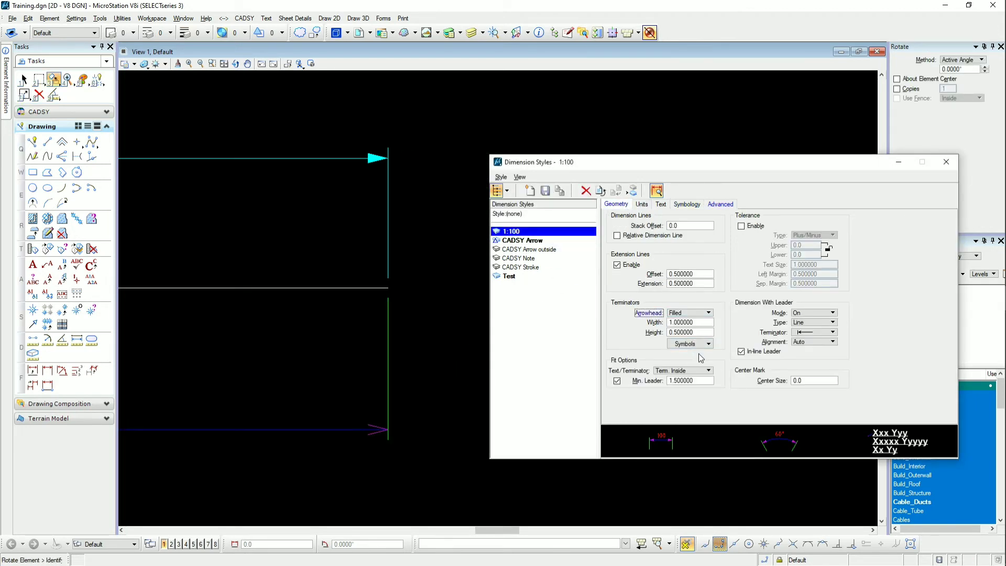
pyautogui.click(545, 190)
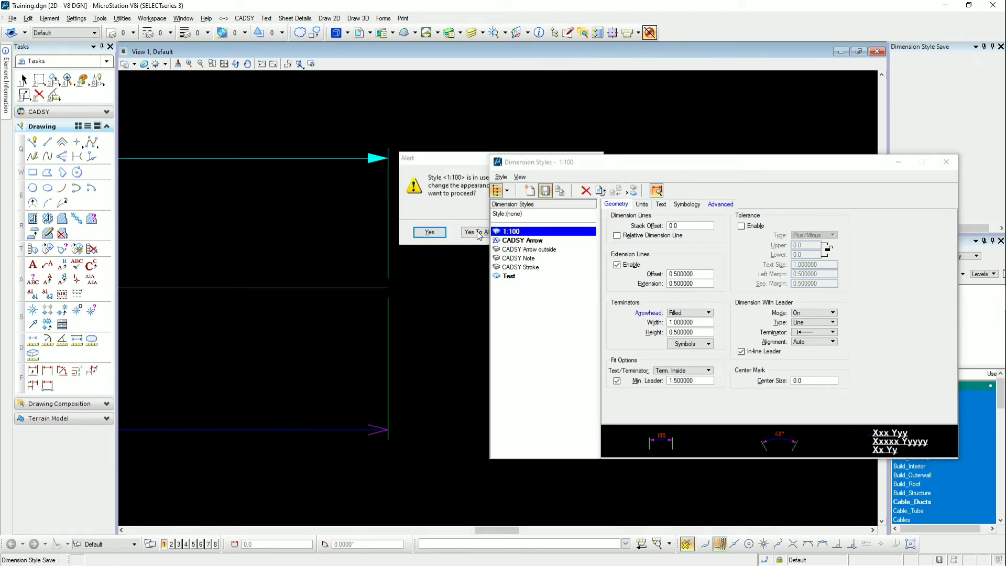
pyautogui.click(474, 231)
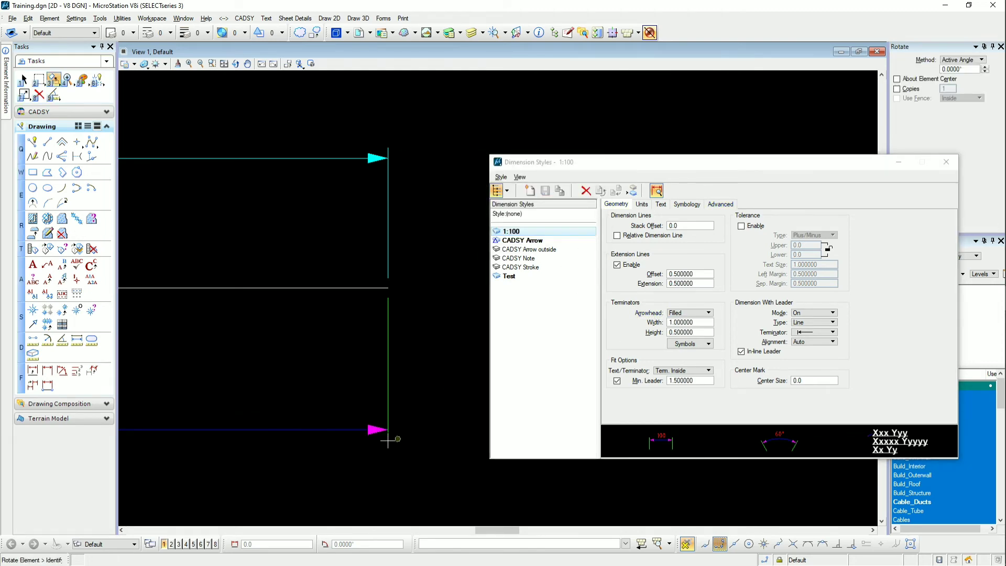
# Close the dimension style settings and compare the two dimensions above and below the long horizontal line.
pyautogui.click(946, 162)
pyautogui.click(201, 64)
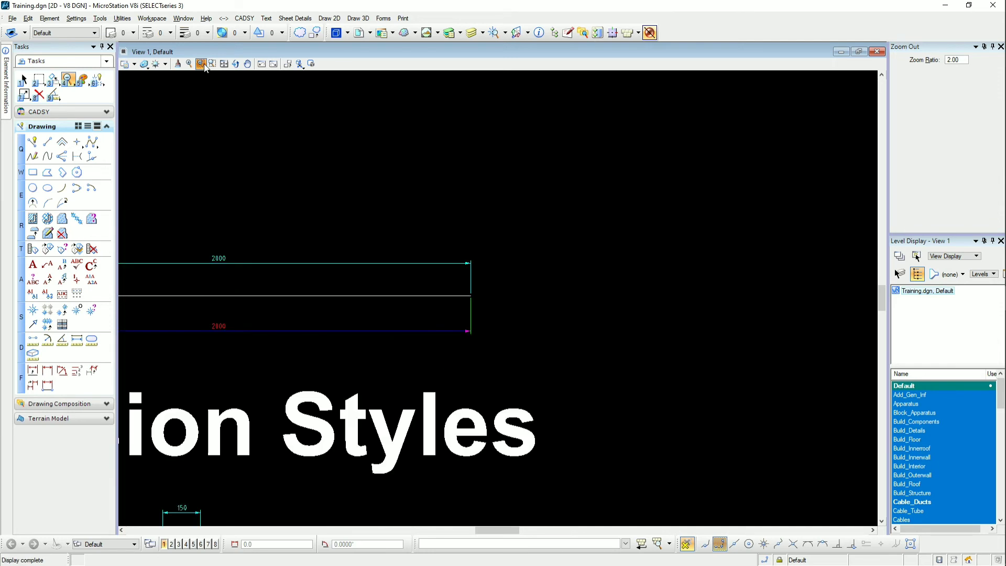
pyautogui.click(201, 64)
pyautogui.click(189, 63)
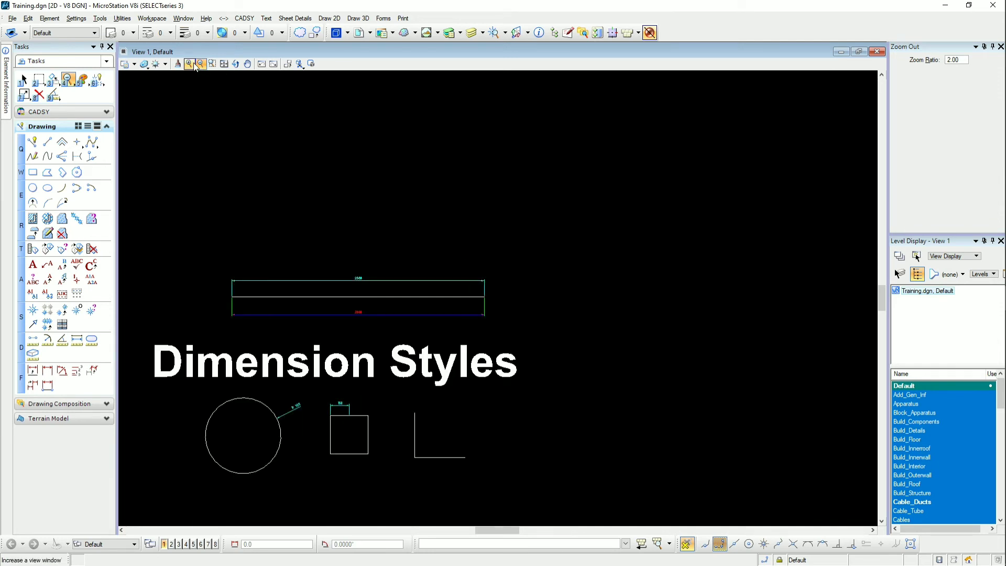
pyautogui.click(348, 245)
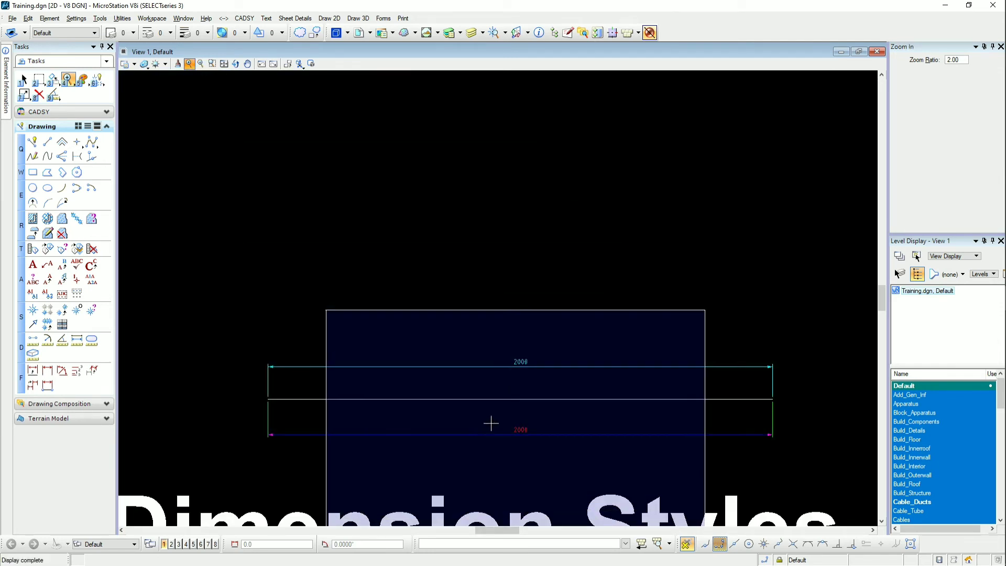
pyautogui.rightClick(294, 425)
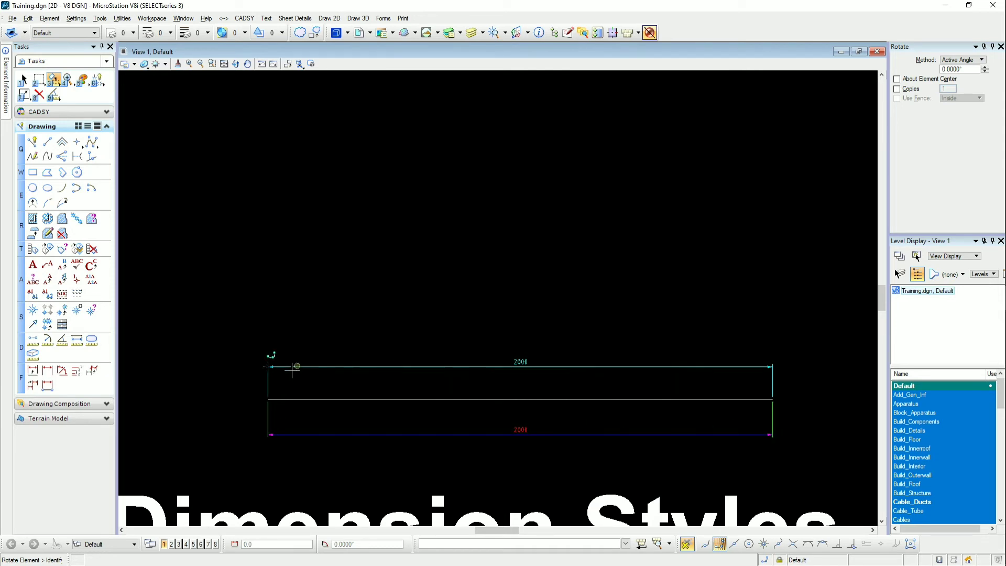
pyautogui.press('Escape')
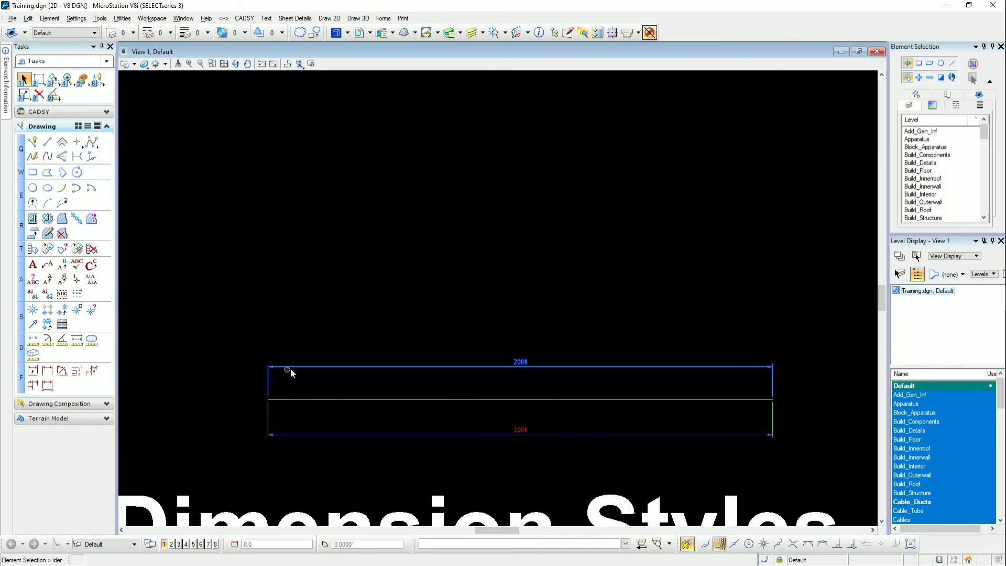
pyautogui.click(522, 366)
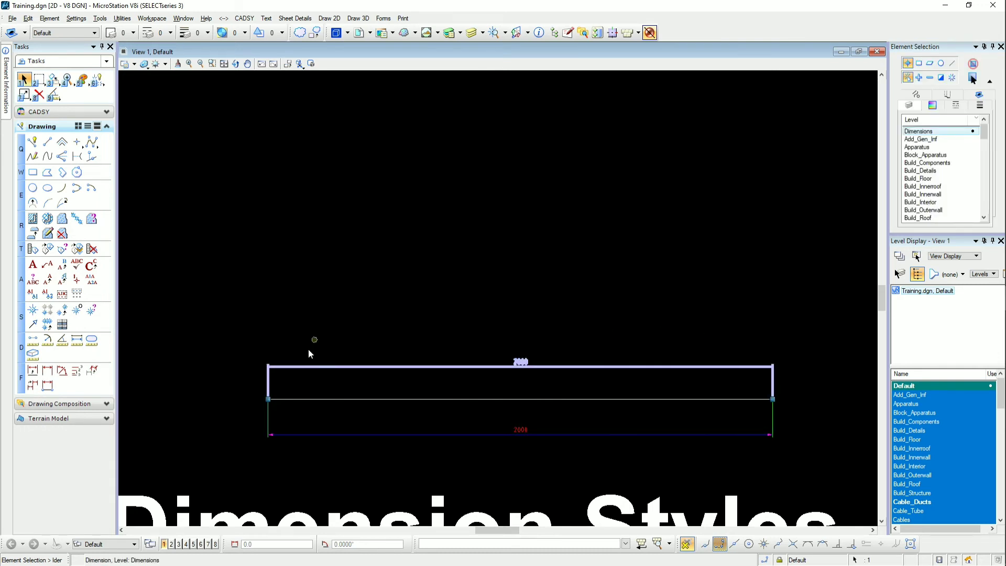
pyautogui.click(542, 330)
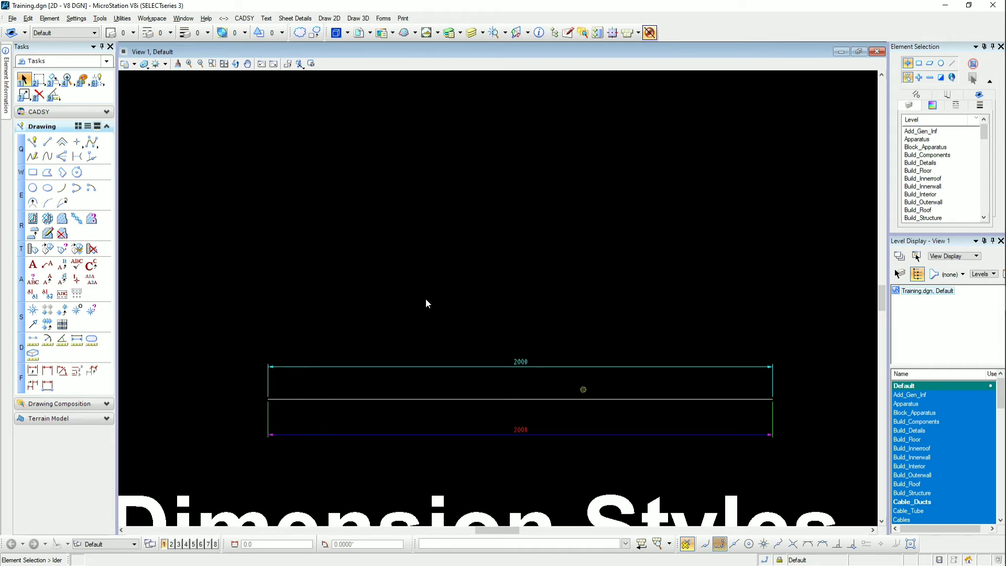
# Reopen the dimension style settings and review the 1:100 style's symbology and its advanced General, Units and Graphics properties.
pyautogui.click(50, 18)
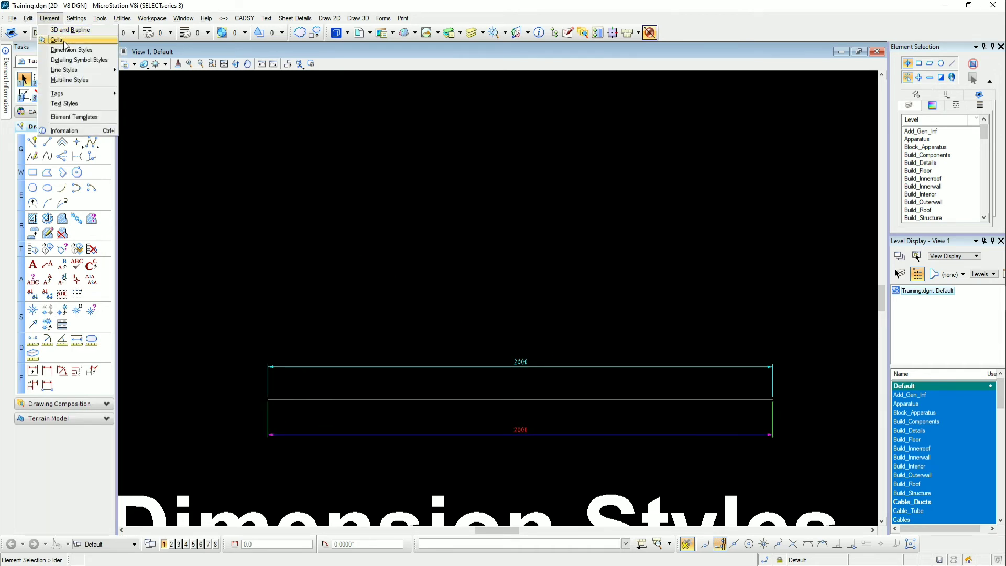
pyautogui.click(58, 51)
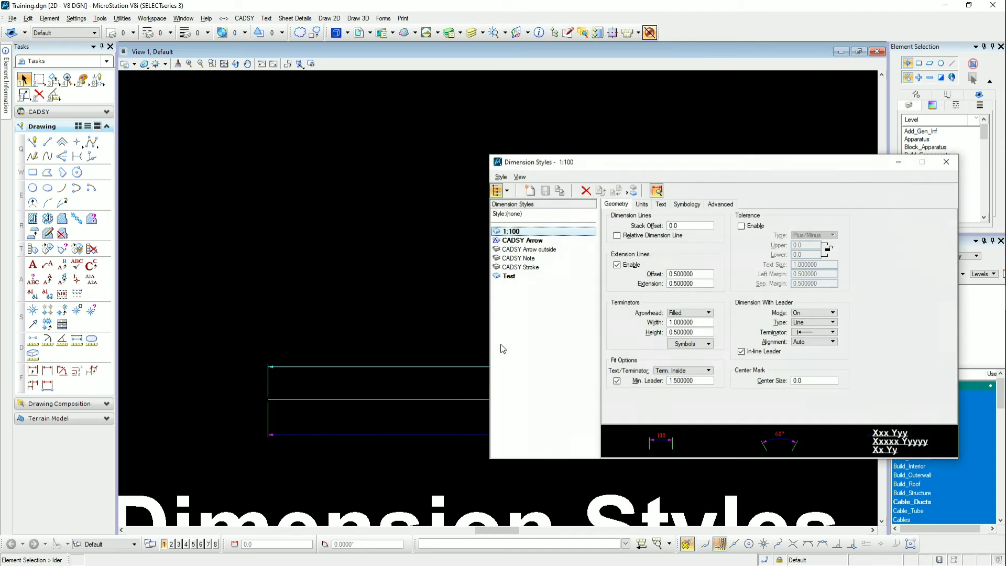
pyautogui.click(679, 208)
pyautogui.moveTo(703, 165); pyautogui.dragTo(554, 167)
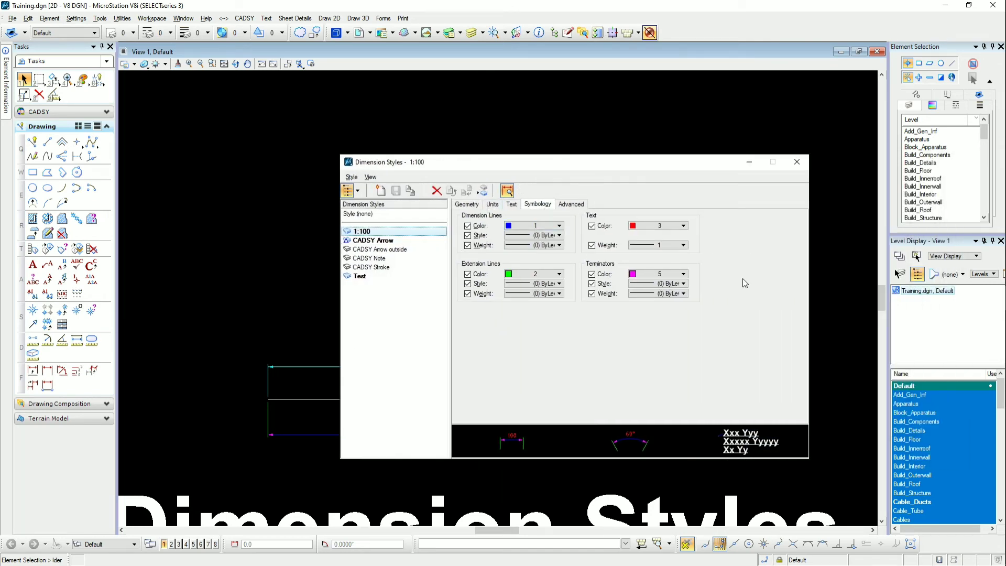
pyautogui.click(583, 204)
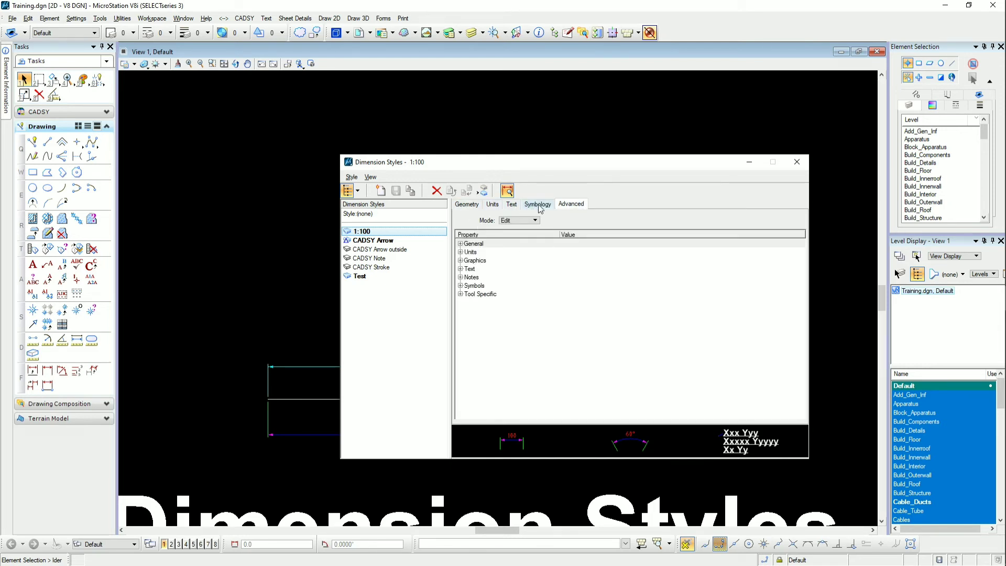
pyautogui.click(460, 261)
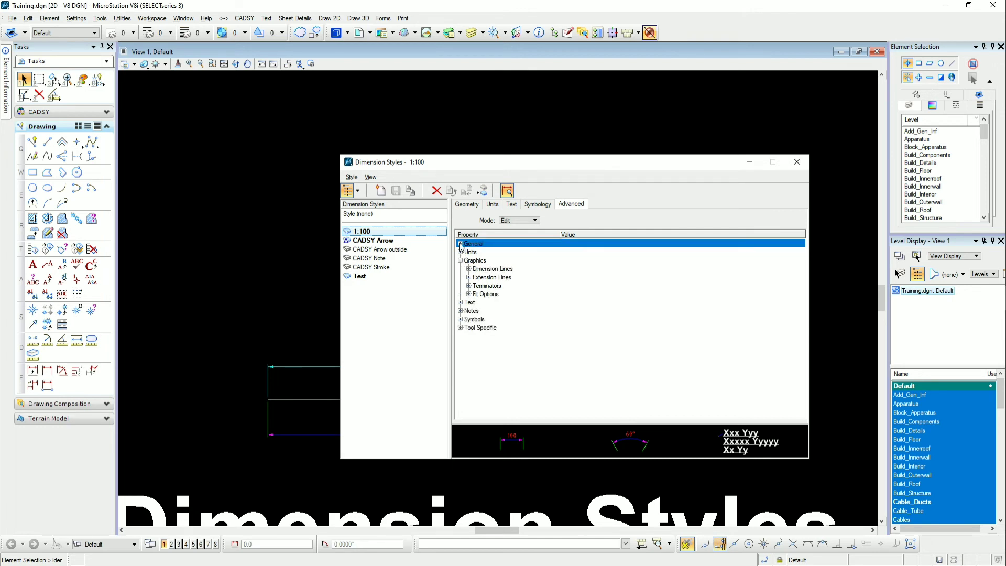
pyautogui.click(461, 252)
pyautogui.press('Right')
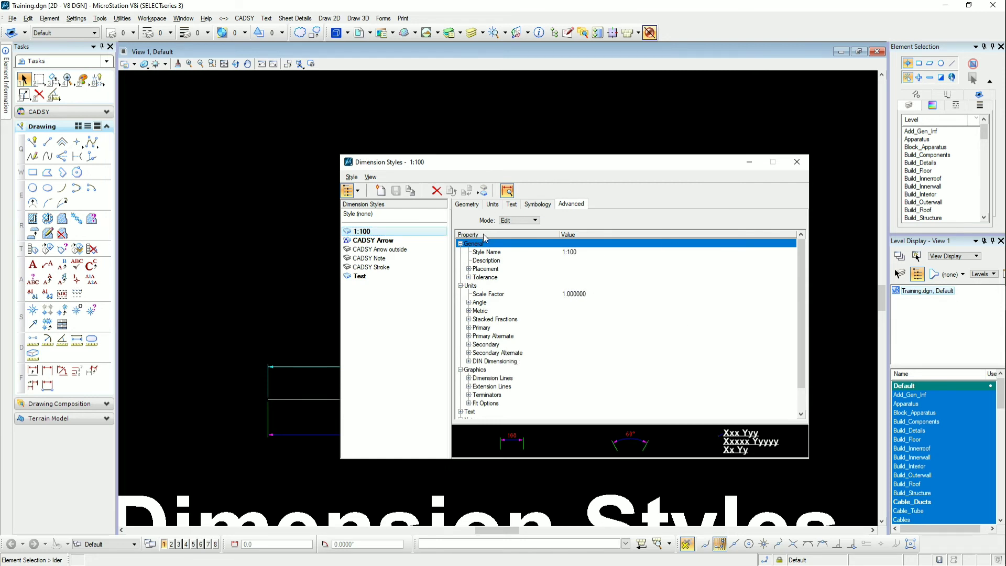
pyautogui.click(461, 243)
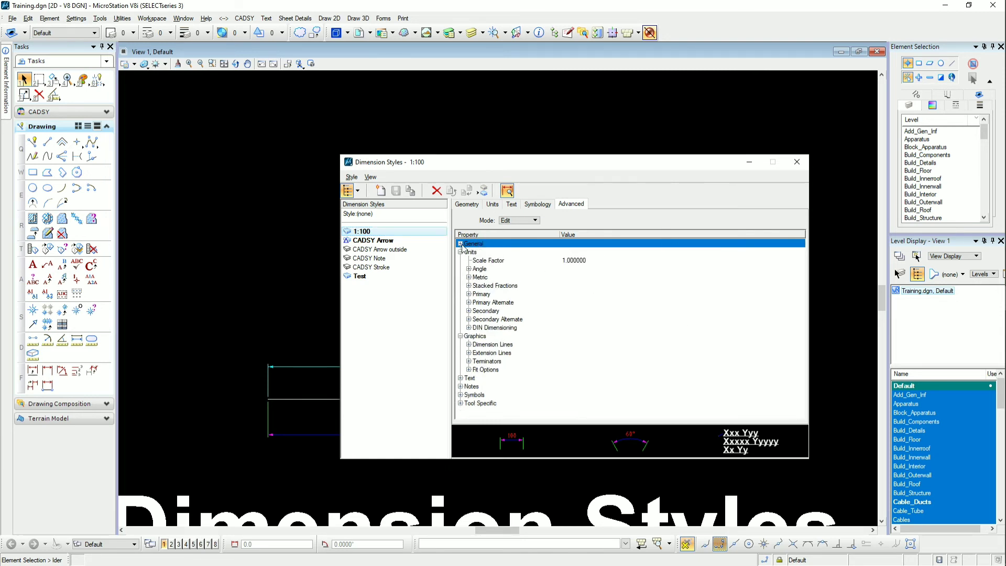
pyautogui.click(514, 209)
pyautogui.click(471, 206)
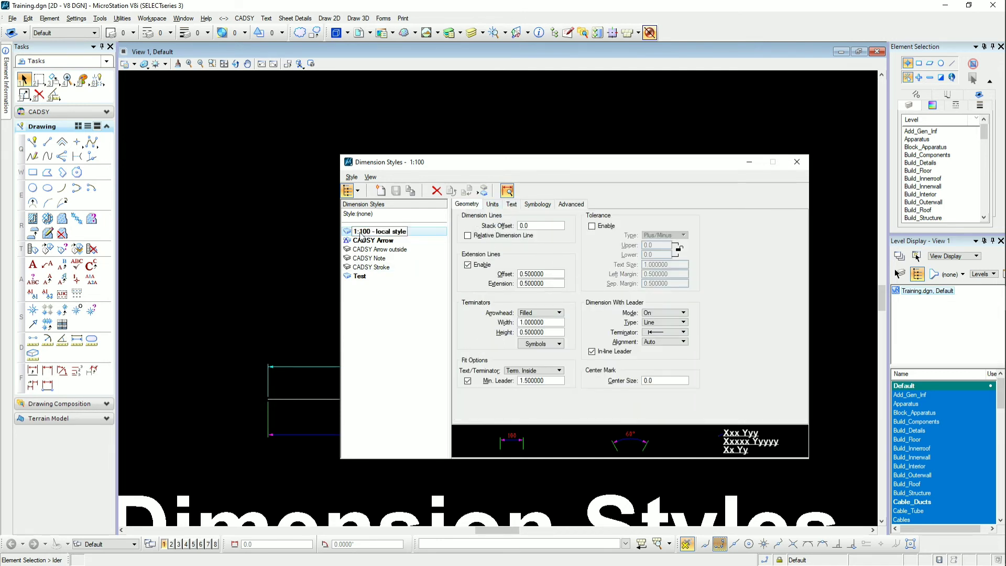
# Activate the 1:100 style and use it to dimension the square's right edge, the L-shape's vertical line and the circle's radius.
pyautogui.rightClick(424, 229)
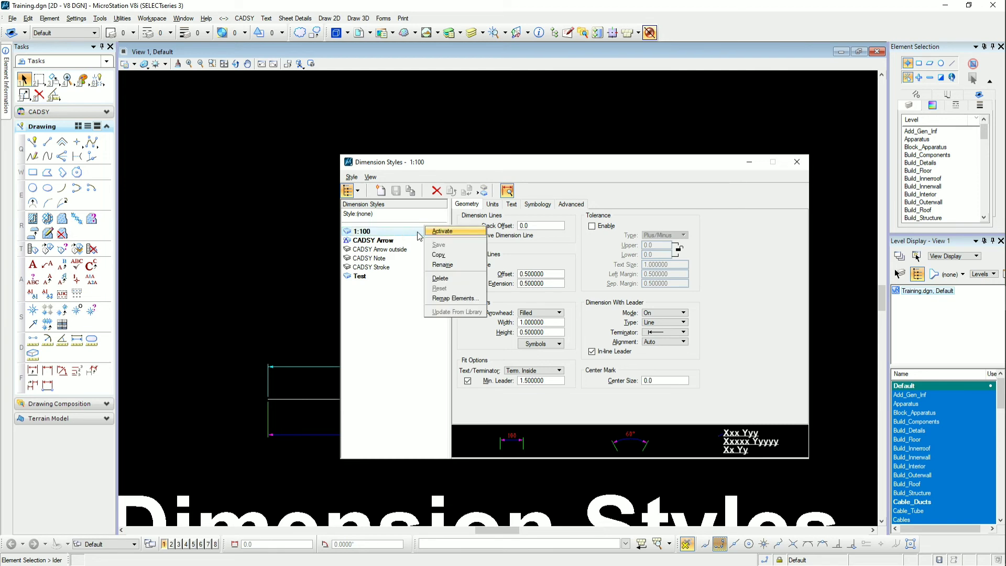
pyautogui.click(441, 231)
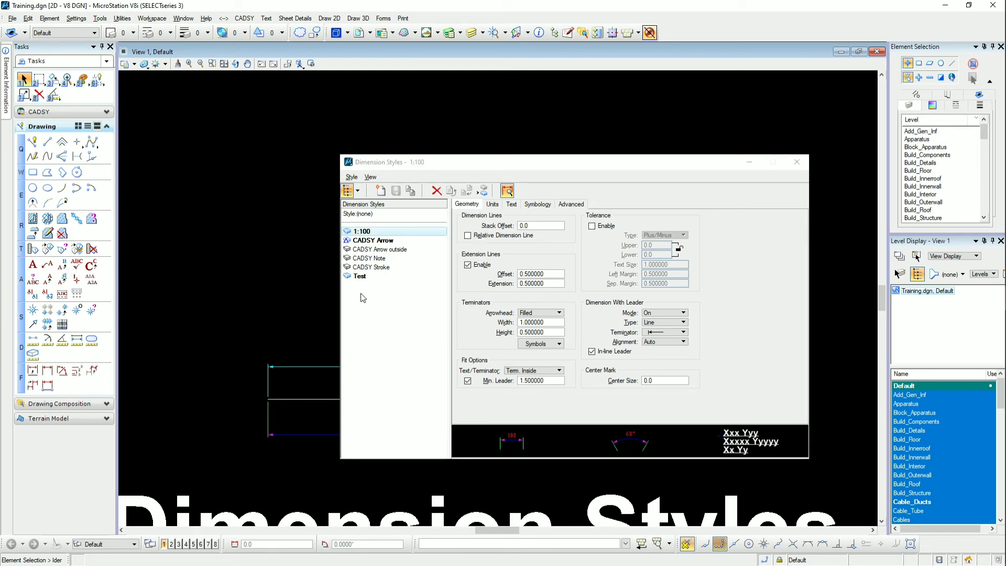
pyautogui.moveTo(491, 162)
pyautogui.mouseDown()
pyautogui.moveTo(323, 59)
pyautogui.moveTo(211, 57)
pyautogui.mouseUp()
pyautogui.rightClick(640, 292)
pyautogui.click(647, 310)
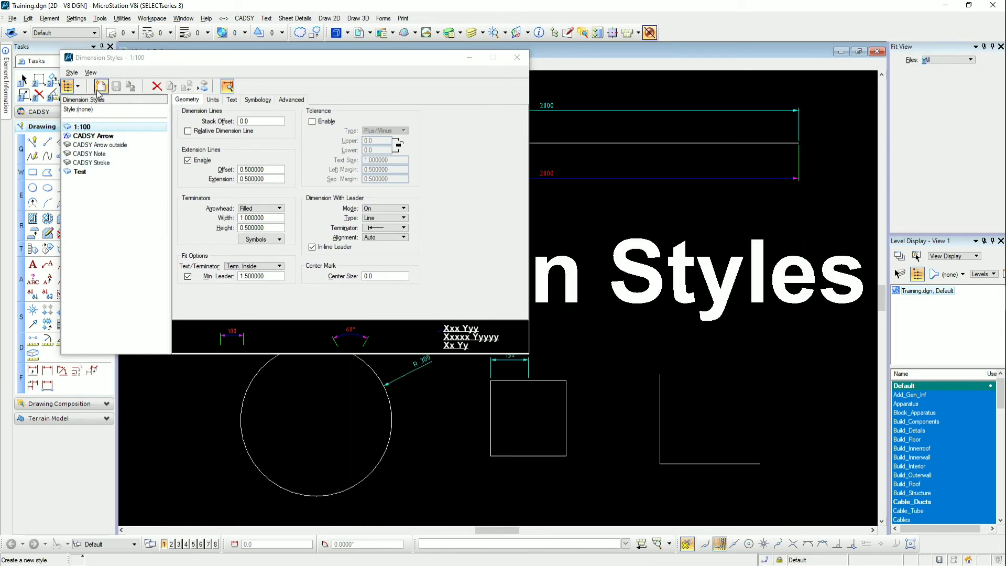
pyautogui.press('f')
pyautogui.press('1')
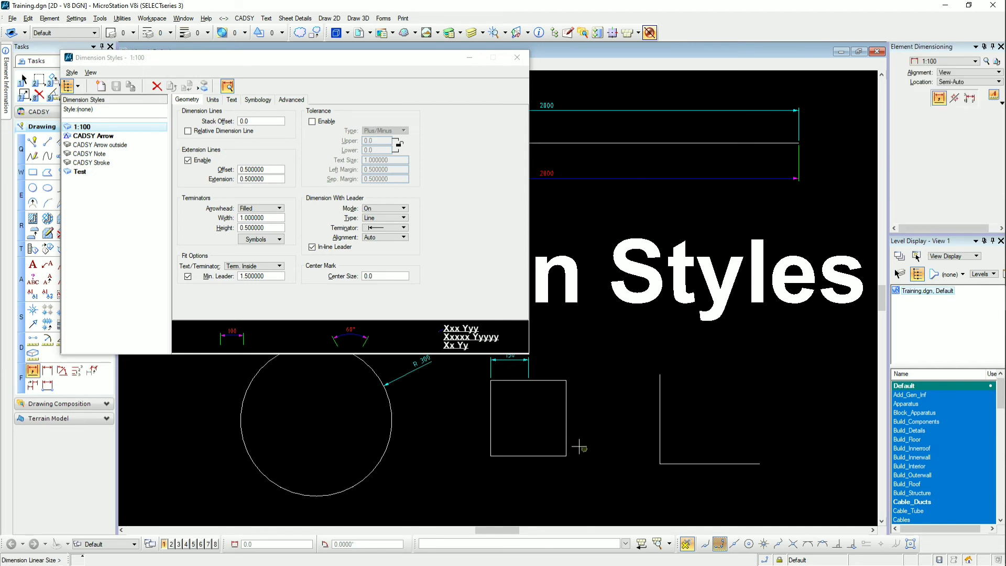
pyautogui.click(590, 431)
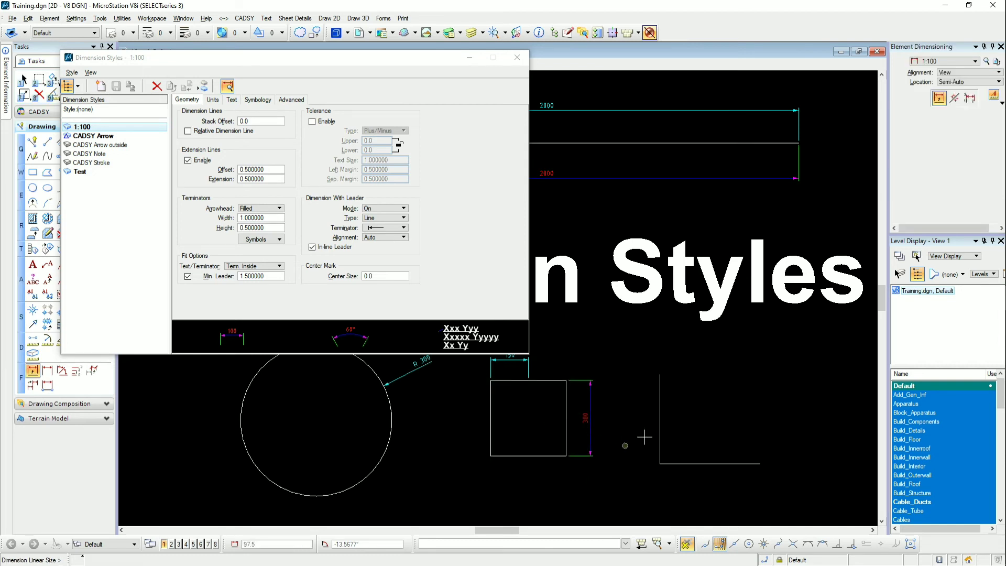
pyautogui.click(680, 420)
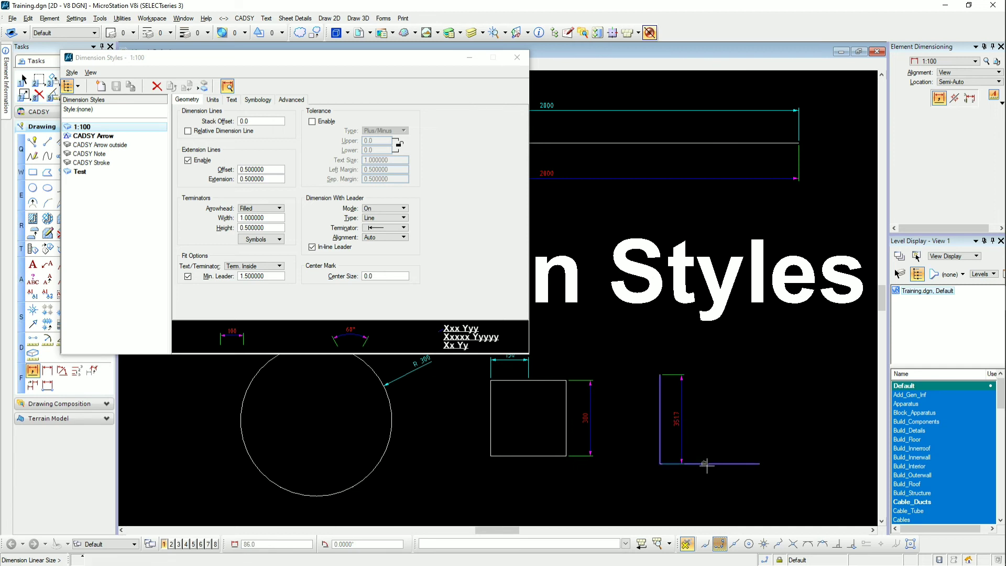
pyautogui.click(407, 476)
pyautogui.click(415, 473)
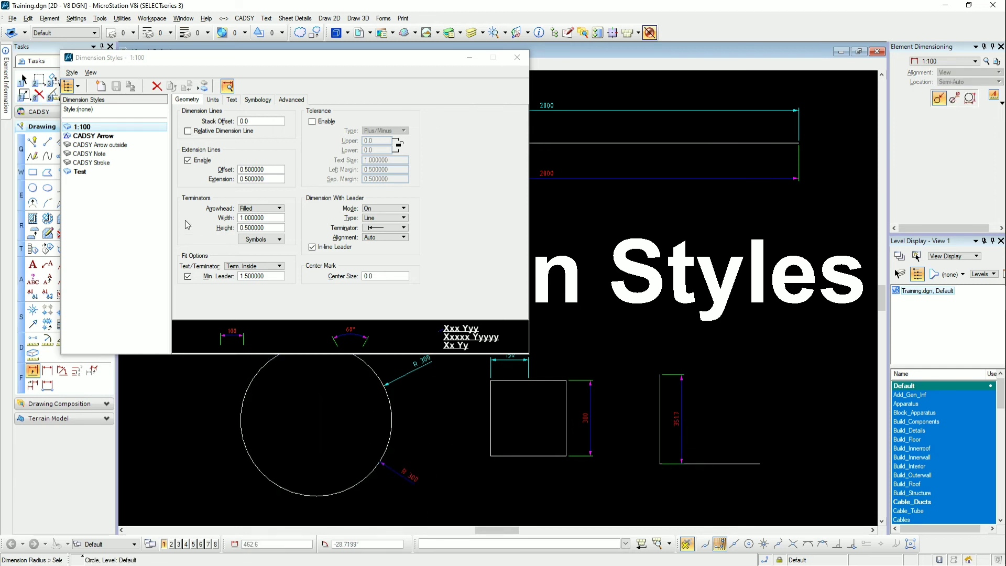
# Activate the CADSY Arrow style and use it to dimension the square's bottom and left edges.
pyautogui.click(98, 136)
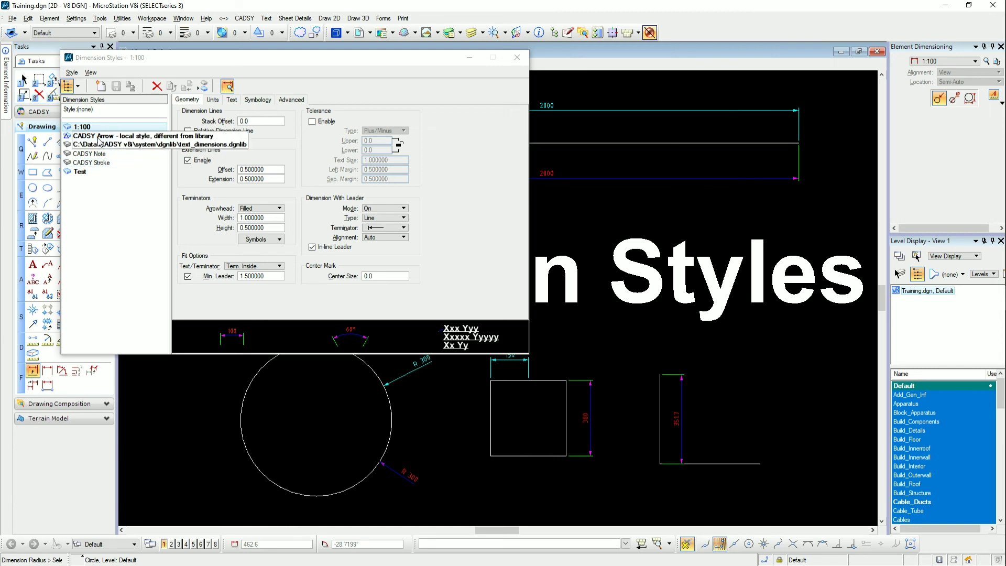
pyautogui.rightClick(99, 137)
pyautogui.click(122, 137)
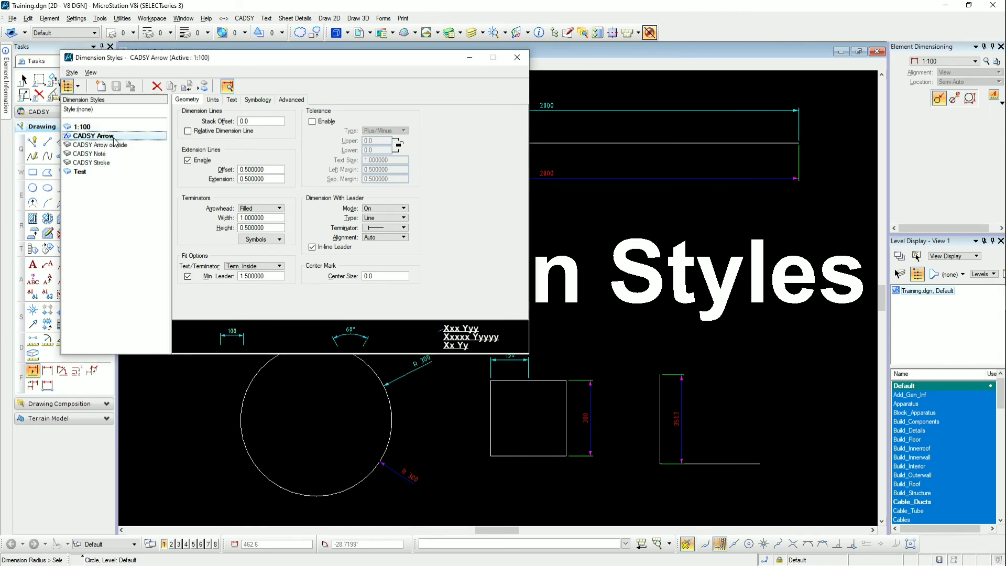
pyautogui.click(510, 455)
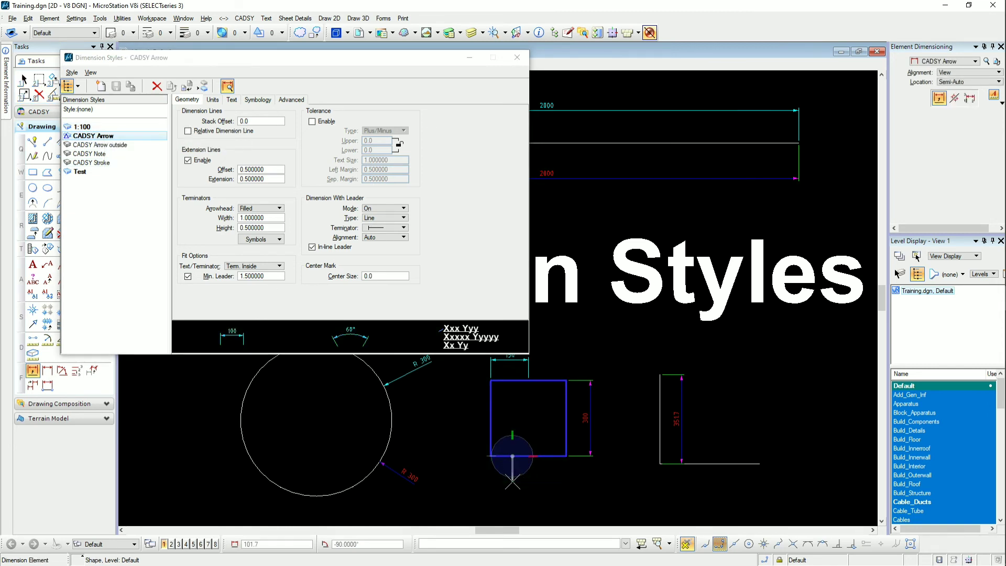
pyautogui.click(472, 424)
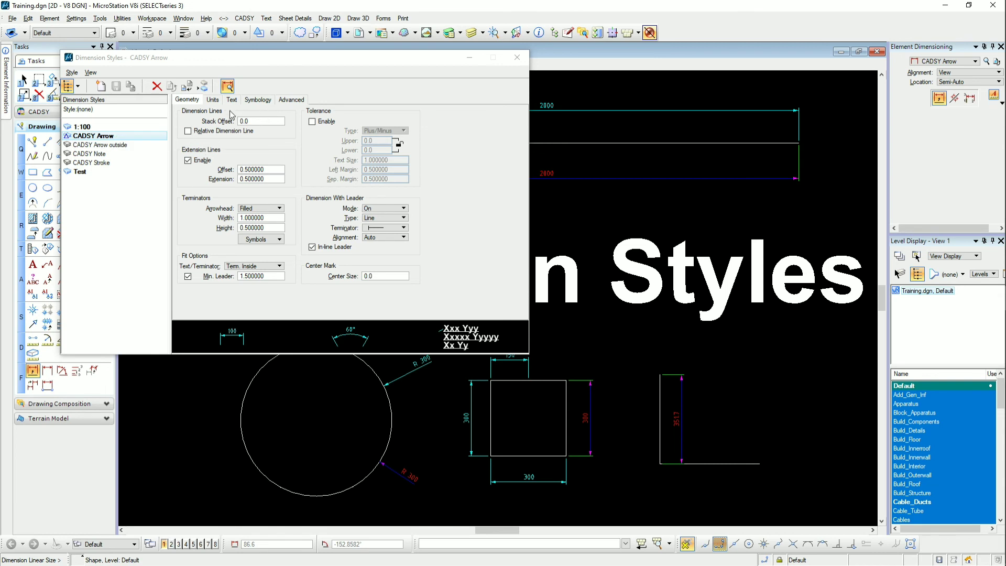
pyautogui.rightClick(132, 138)
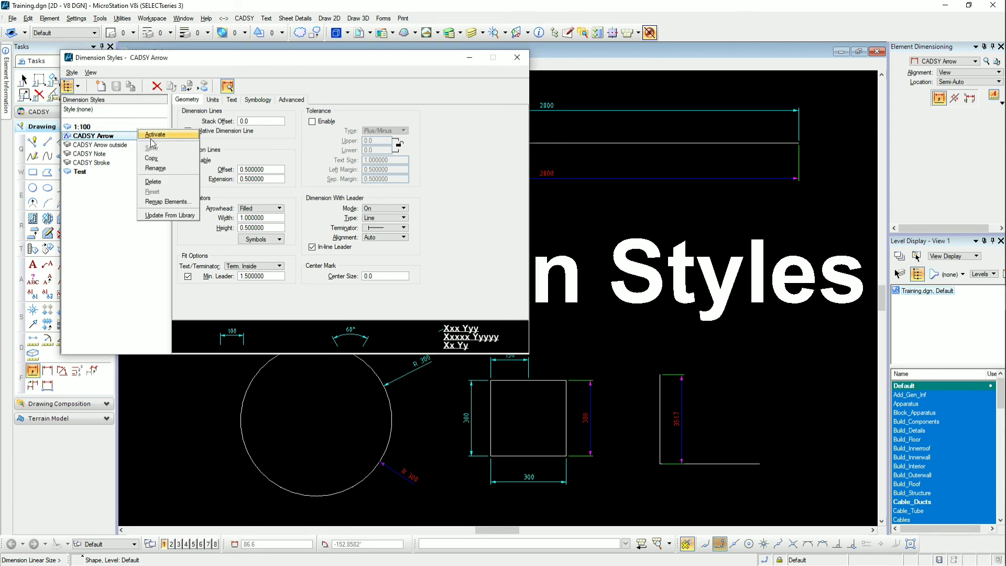
pyautogui.click(155, 135)
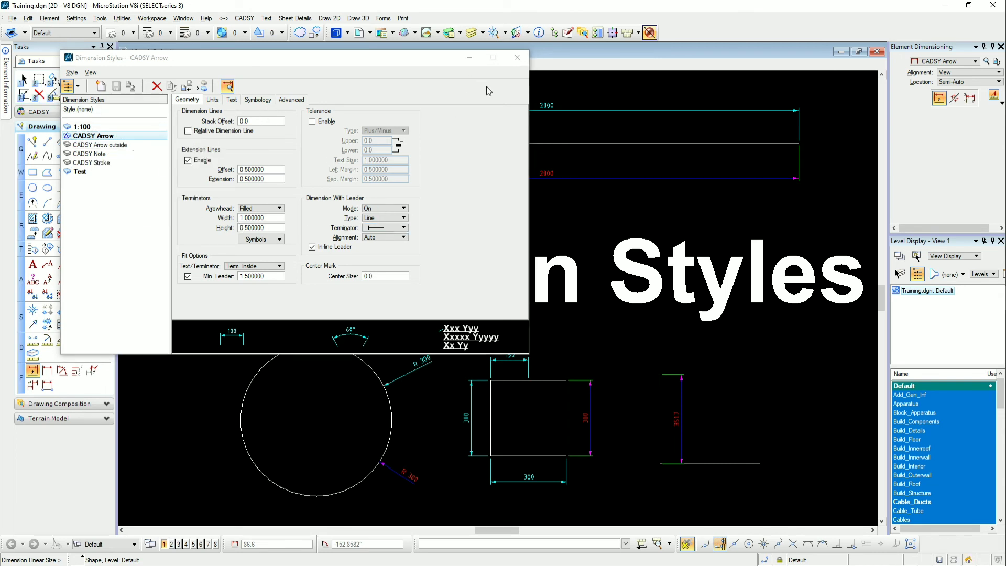
# Close the dimension style settings, restart the element dimensioning tool, and reopen the CADSY Arrow style settings from it for a brief view.
pyautogui.click(511, 59)
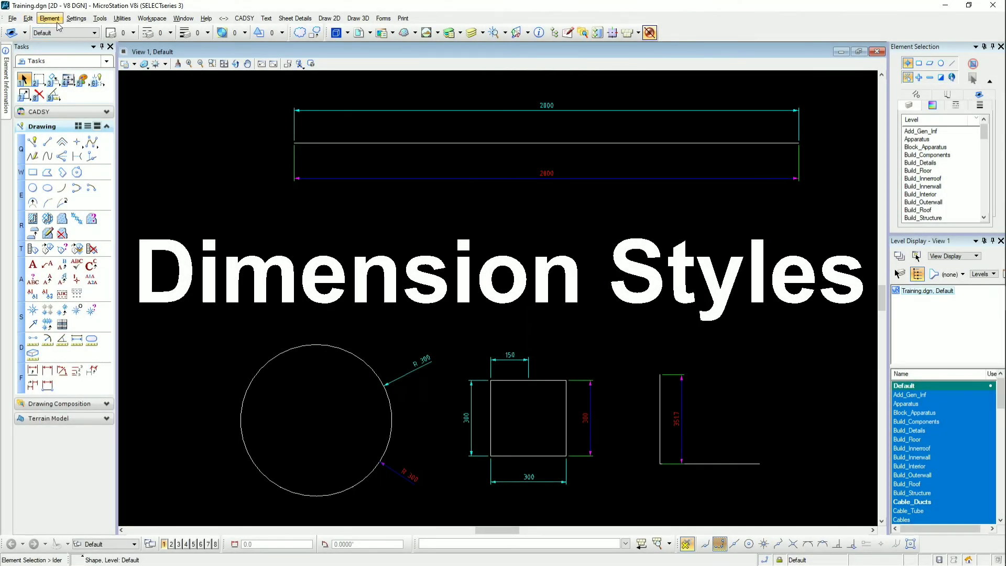
pyautogui.click(54, 20)
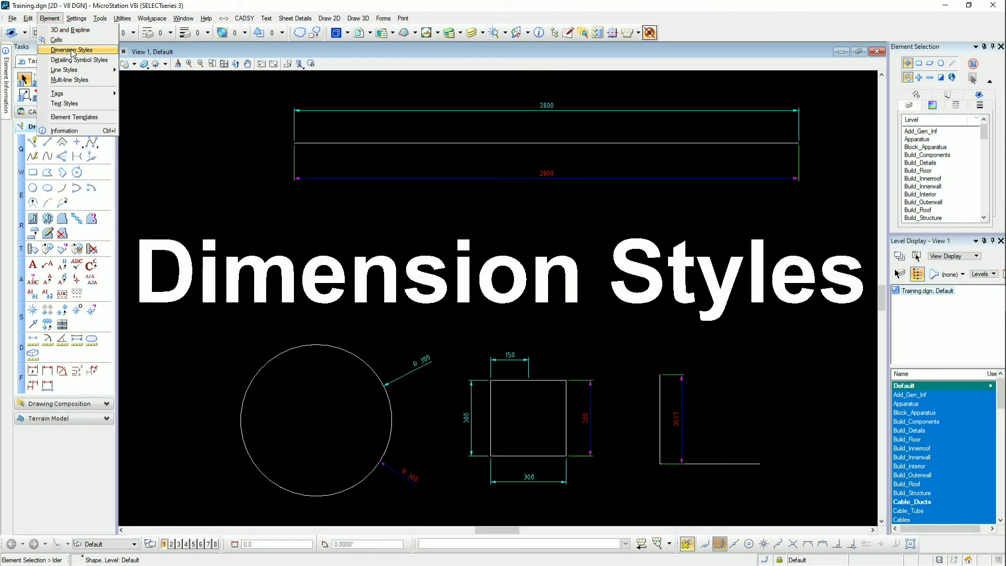
pyautogui.click(235, 174)
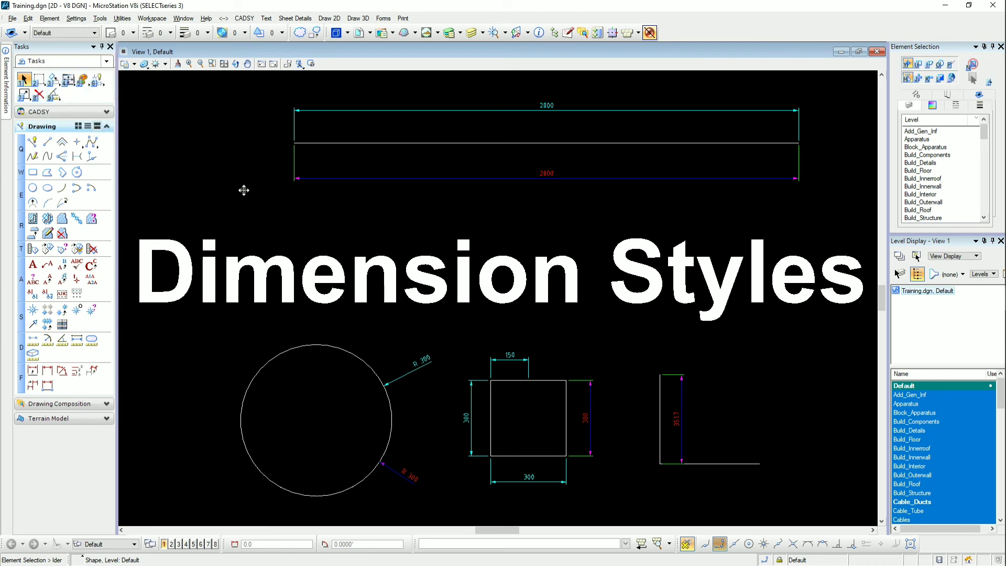
pyautogui.press('f')
pyautogui.press('1')
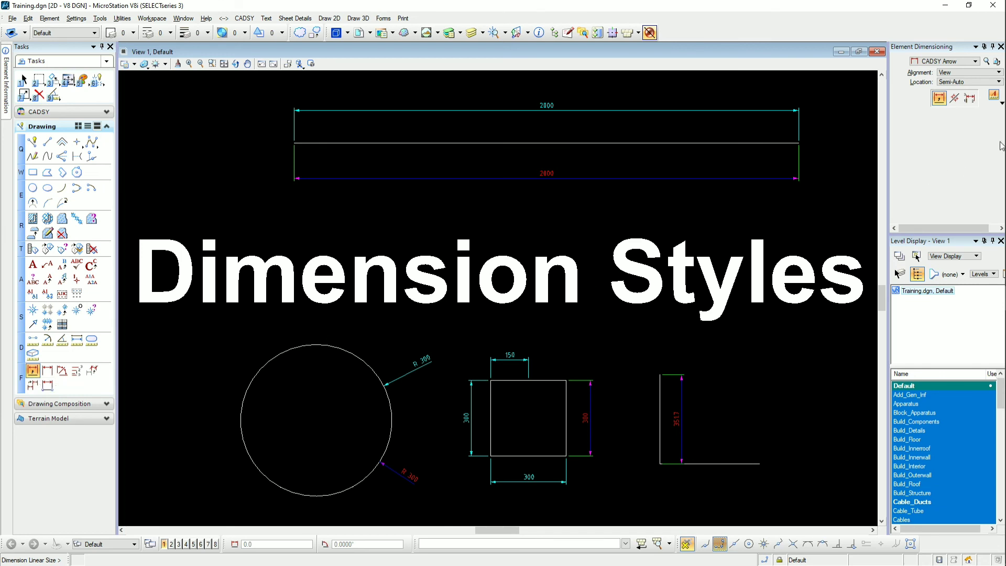
pyautogui.click(989, 63)
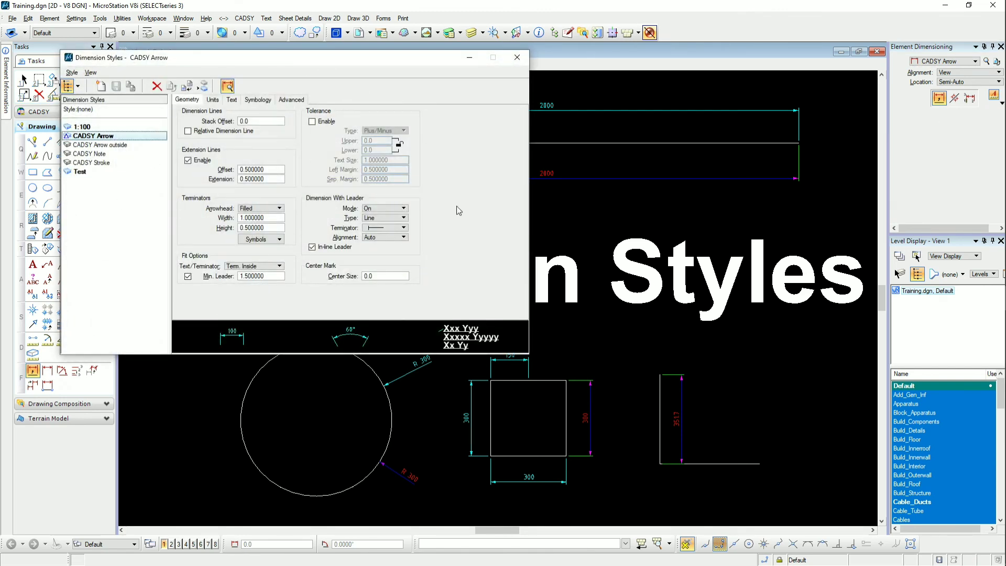
pyautogui.click(517, 57)
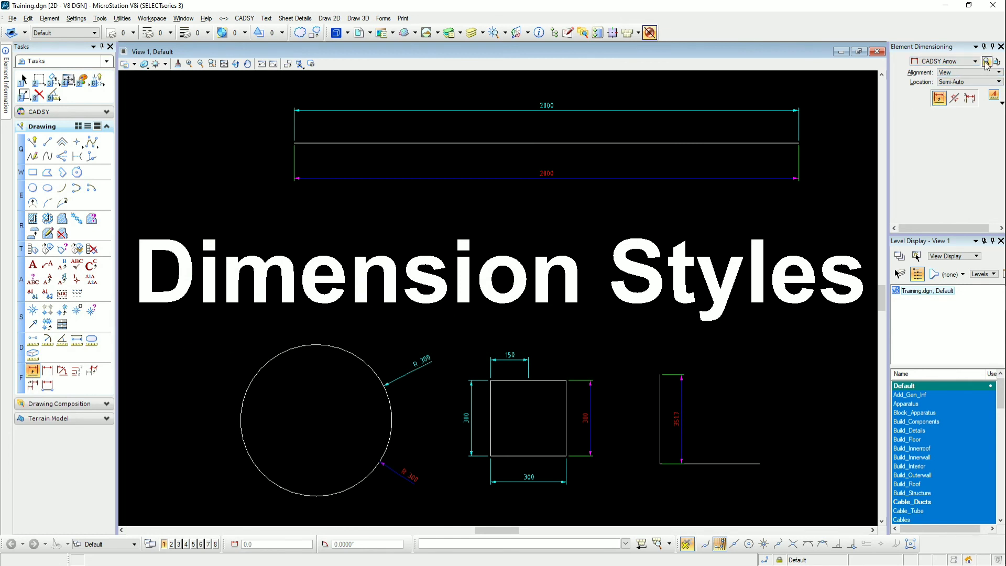
# Float the Element Dimensioning settings over the drawing, activate the 1:100 style and dimension the L-shape's horizontal line below it.
pyautogui.moveTo(923, 47); pyautogui.dragTo(543, 177)
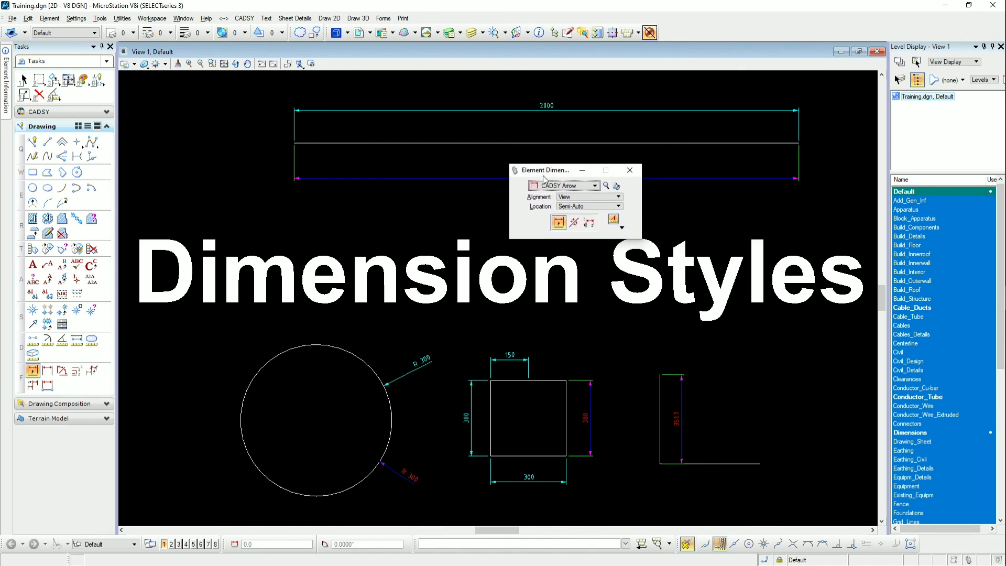
pyautogui.click(583, 187)
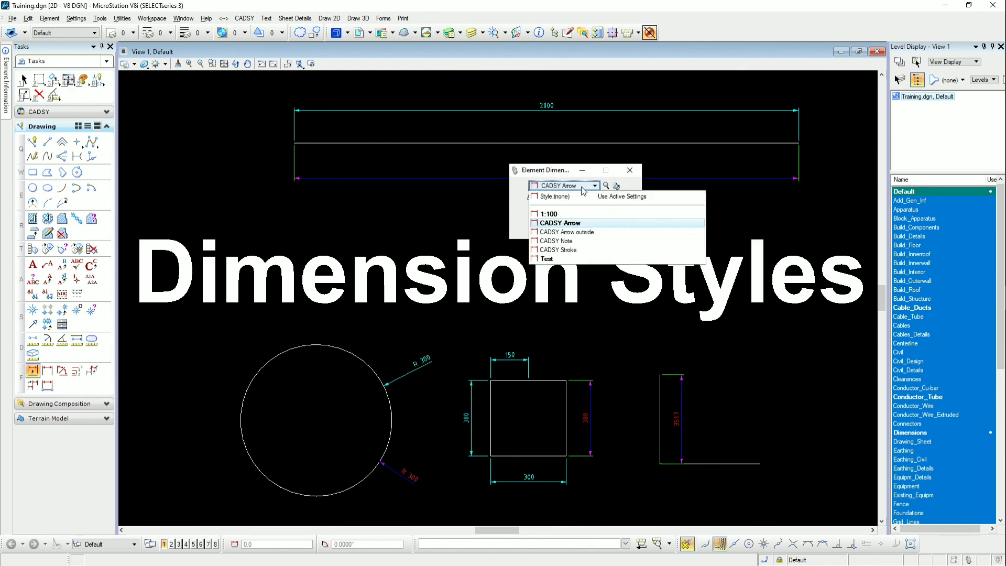
pyautogui.click(558, 214)
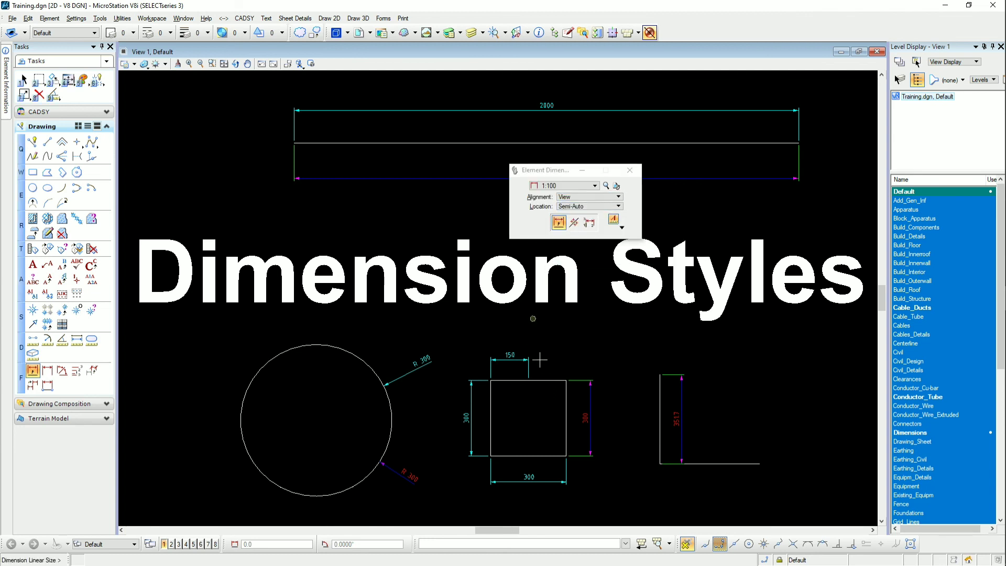
pyautogui.click(721, 463)
pyautogui.click(722, 490)
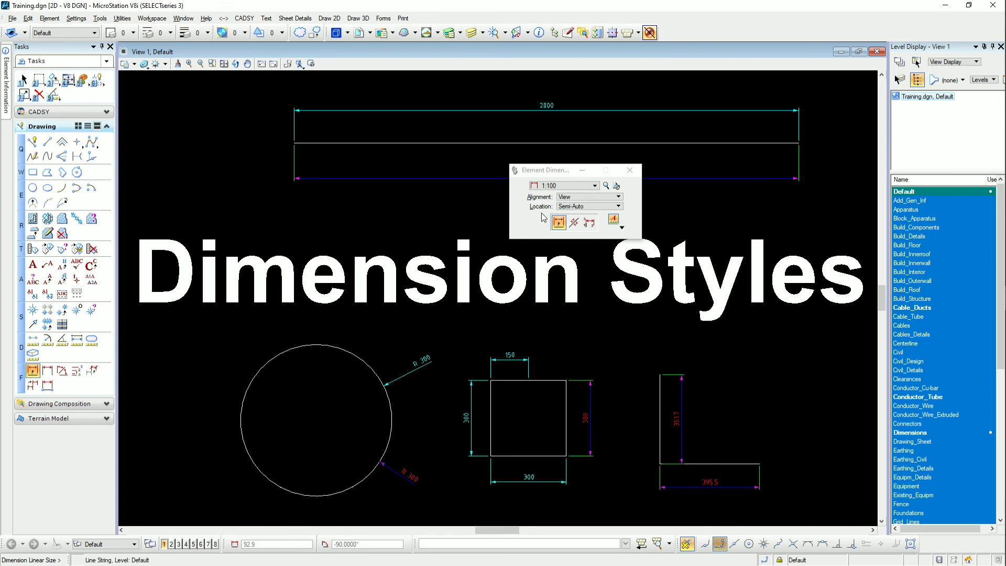
# Activate the CADSY Arrow style and add another dimension of the long horizontal line, below its existing lower dimension.
pyautogui.click(569, 186)
pyautogui.click(576, 223)
pyautogui.click(366, 143)
pyautogui.click(360, 220)
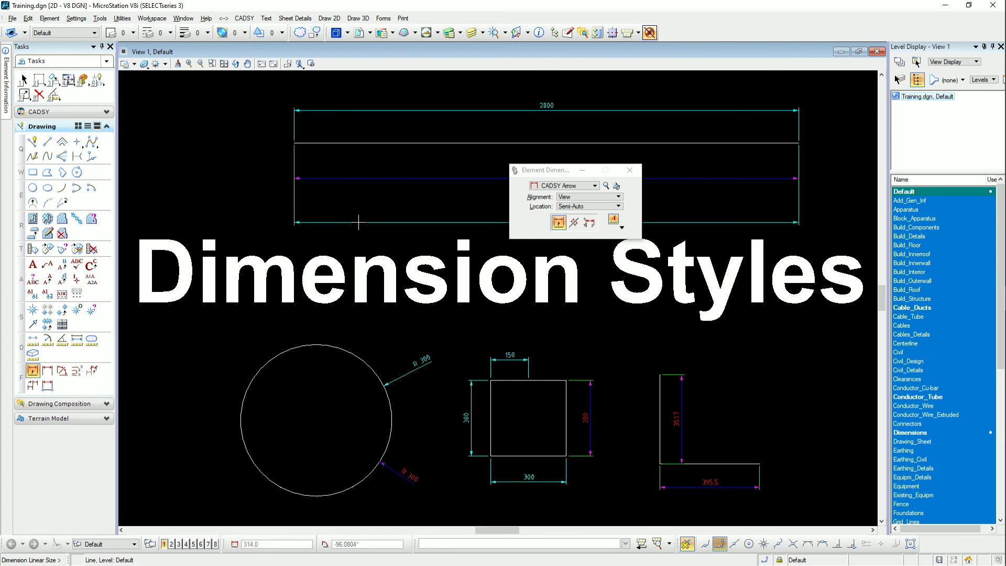
# Move the floating Element Dimensioning settings clear of the long line's dimensions and view the available dimension styles.
pyautogui.moveTo(559, 173); pyautogui.dragTo(741, 284)
pyautogui.click(754, 296)
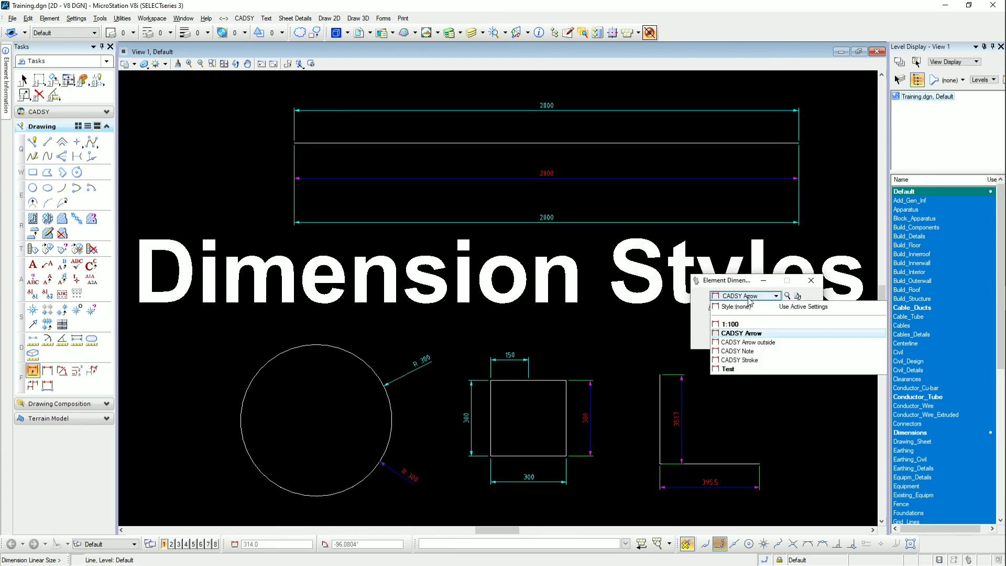
pyautogui.click(741, 286)
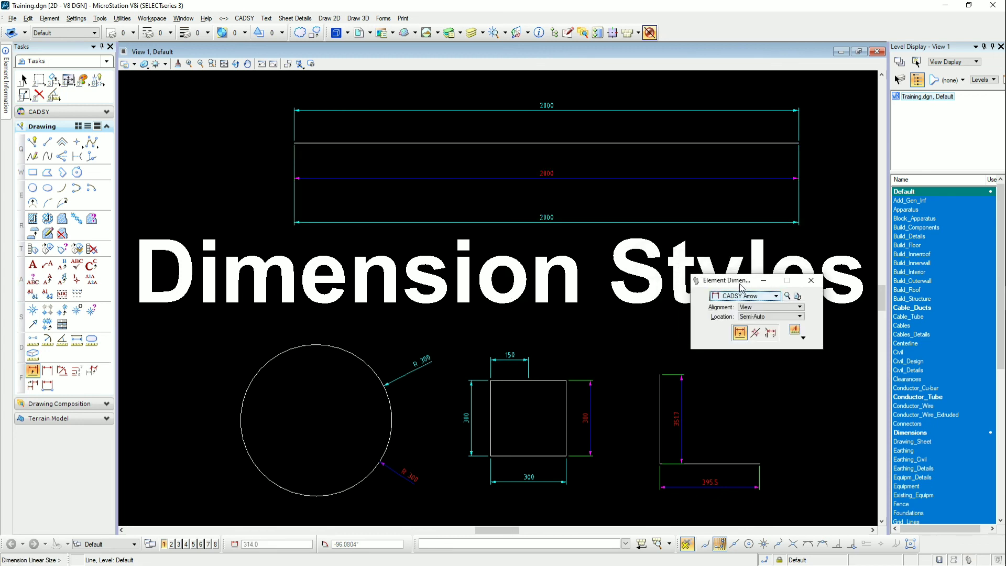